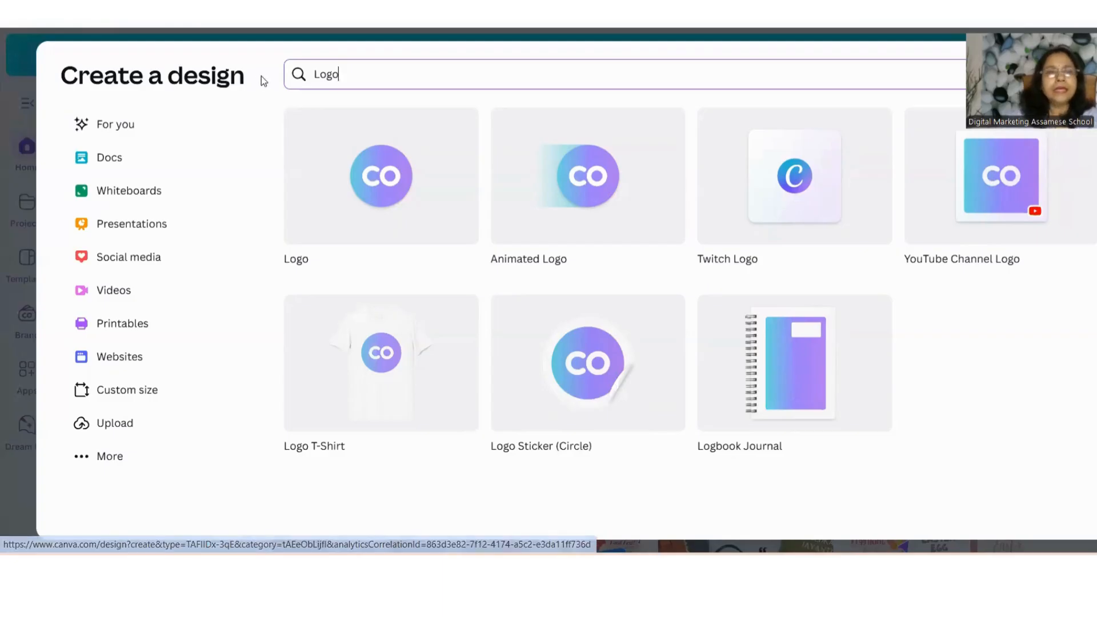
Start a new Logo design and browse through the available logo templates
{"action": "left_click", "coordinate": [373, 184]}
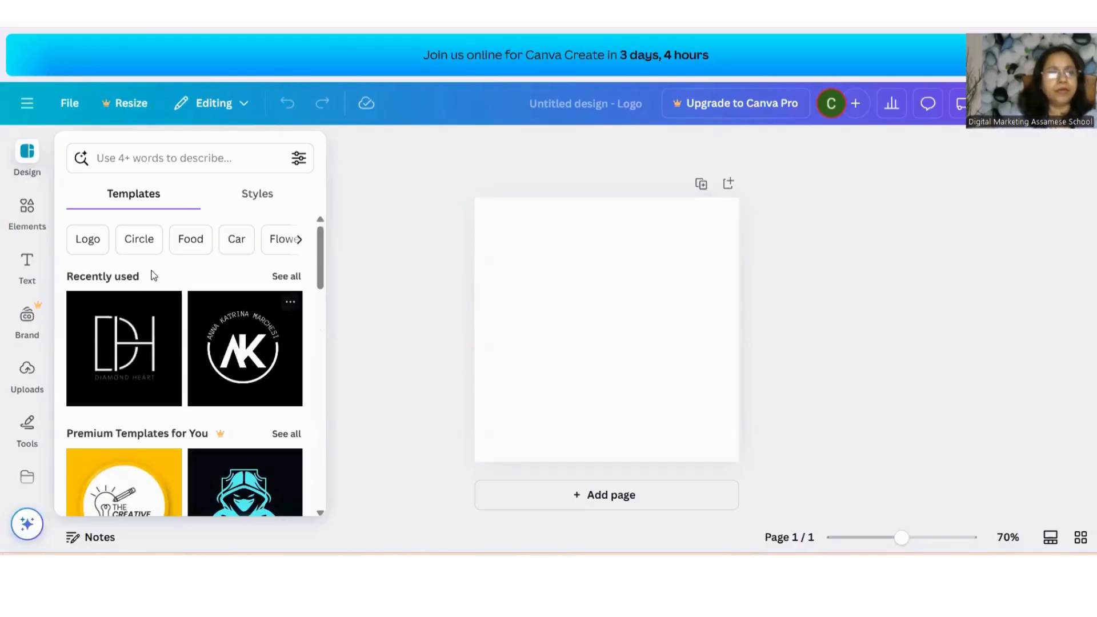
{"action": "left_click_drag", "start_coordinate": [319, 258], "coordinate": [319, 276]}
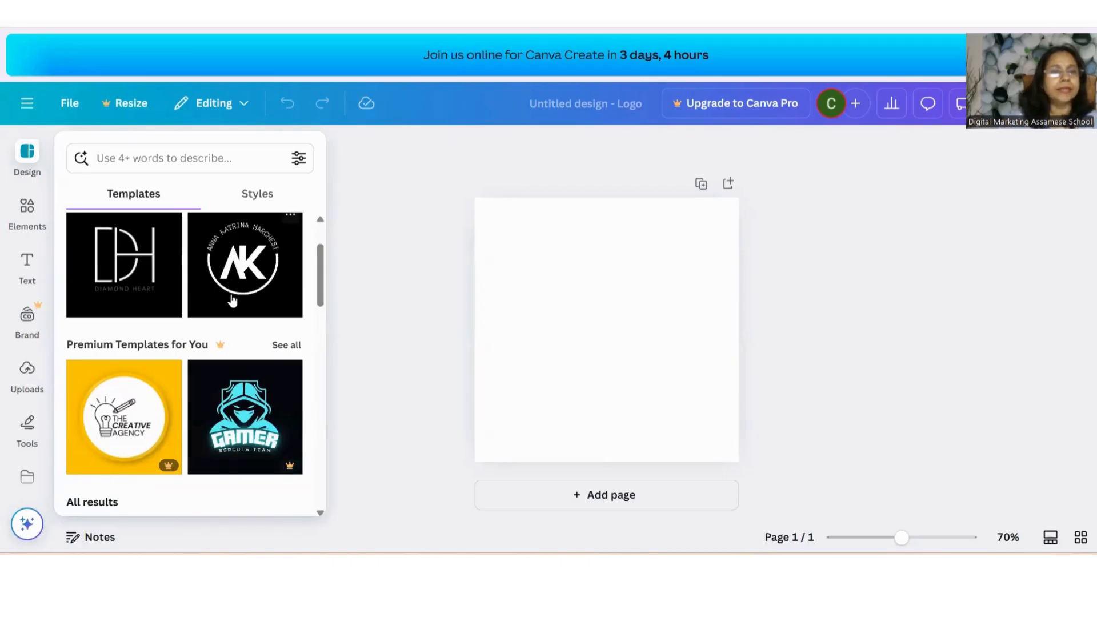
{"action": "scroll", "coordinate": [232, 302], "scroll_direction": "down", "scroll_amount": 5}
{"action": "scroll", "coordinate": [232, 301], "scroll_direction": "up", "scroll_amount": 5}
{"action": "scroll", "coordinate": [232, 302], "scroll_direction": "down", "scroll_amount": 10}
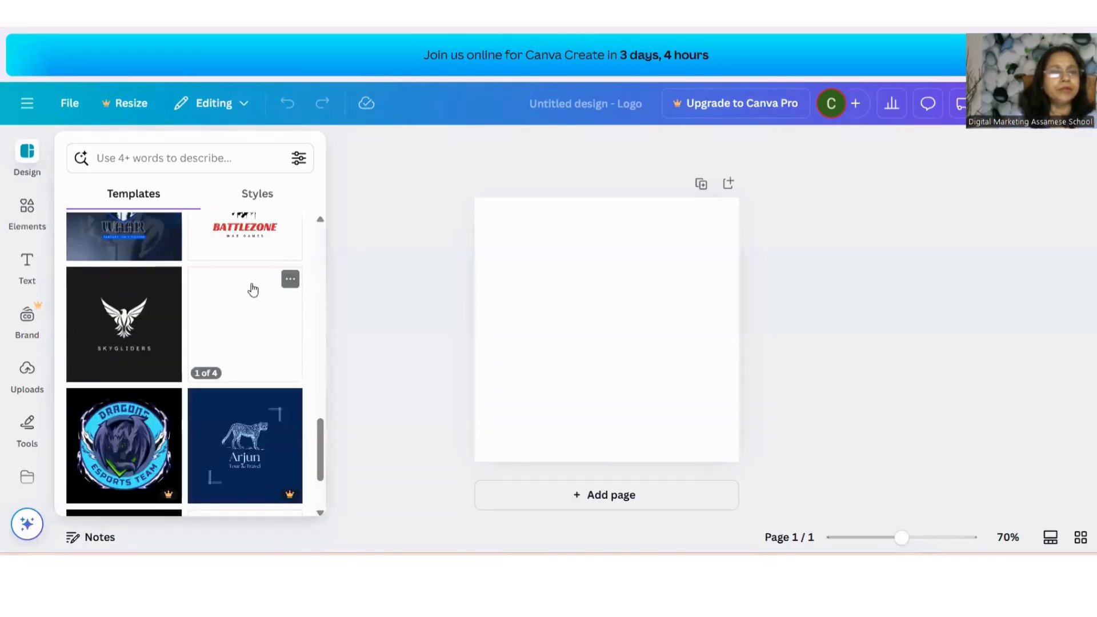
{"action": "scroll", "coordinate": [251, 284], "scroll_direction": "up", "scroll_amount": 5}
{"action": "scroll", "coordinate": [252, 283], "scroll_direction": "down", "scroll_amount": 5}
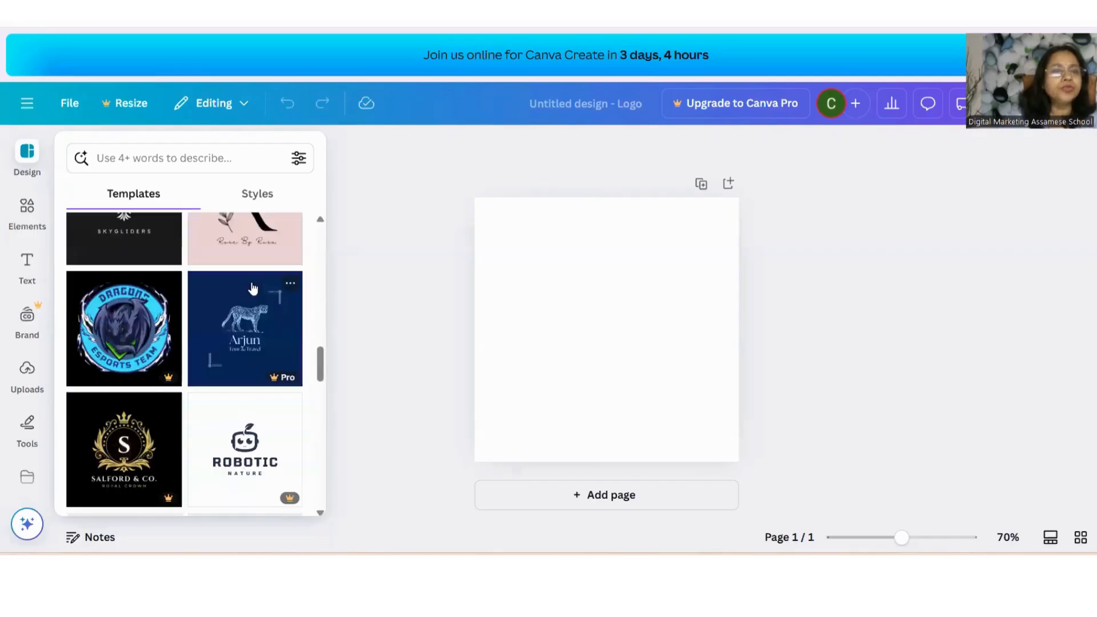
{"action": "scroll", "coordinate": [252, 284], "scroll_direction": "up", "scroll_amount": 5}
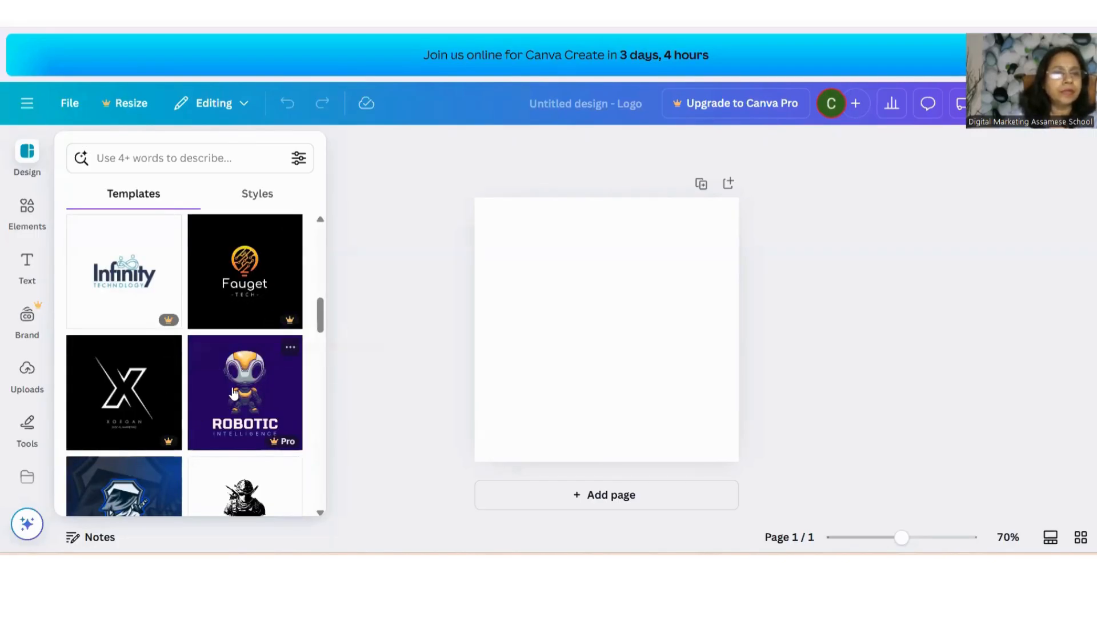
{"action": "scroll", "coordinate": [267, 371], "scroll_direction": "down", "scroll_amount": 5}
{"action": "scroll", "coordinate": [210, 374], "scroll_direction": "down", "scroll_amount": 5}
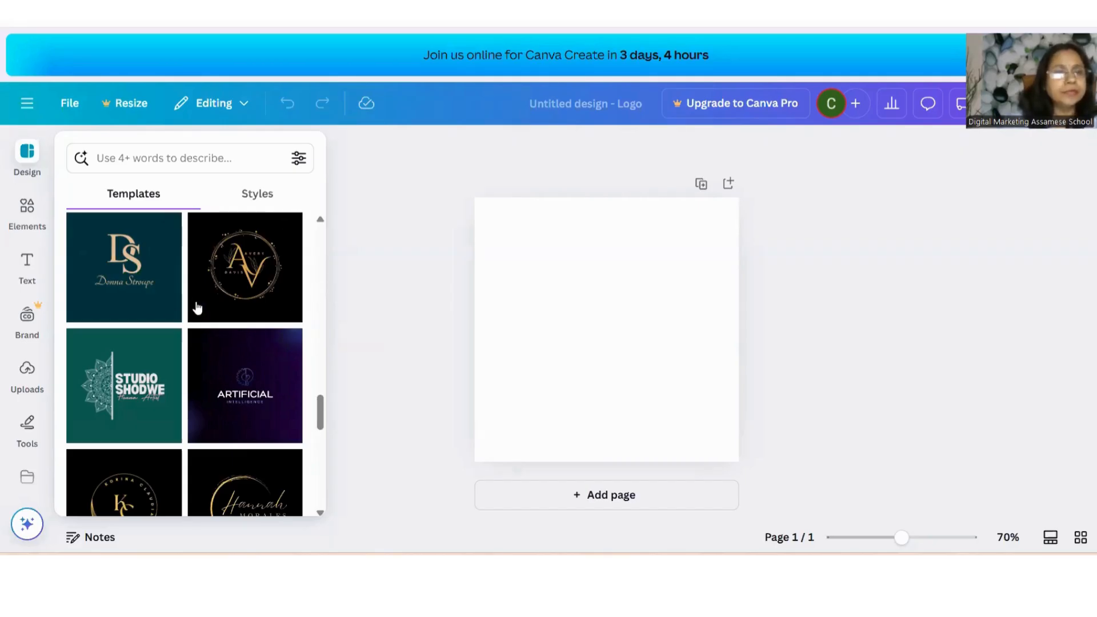
{"action": "scroll", "coordinate": [196, 307], "scroll_direction": "up", "scroll_amount": 2}
{"action": "scroll", "coordinate": [196, 307], "scroll_direction": "down", "scroll_amount": 2}
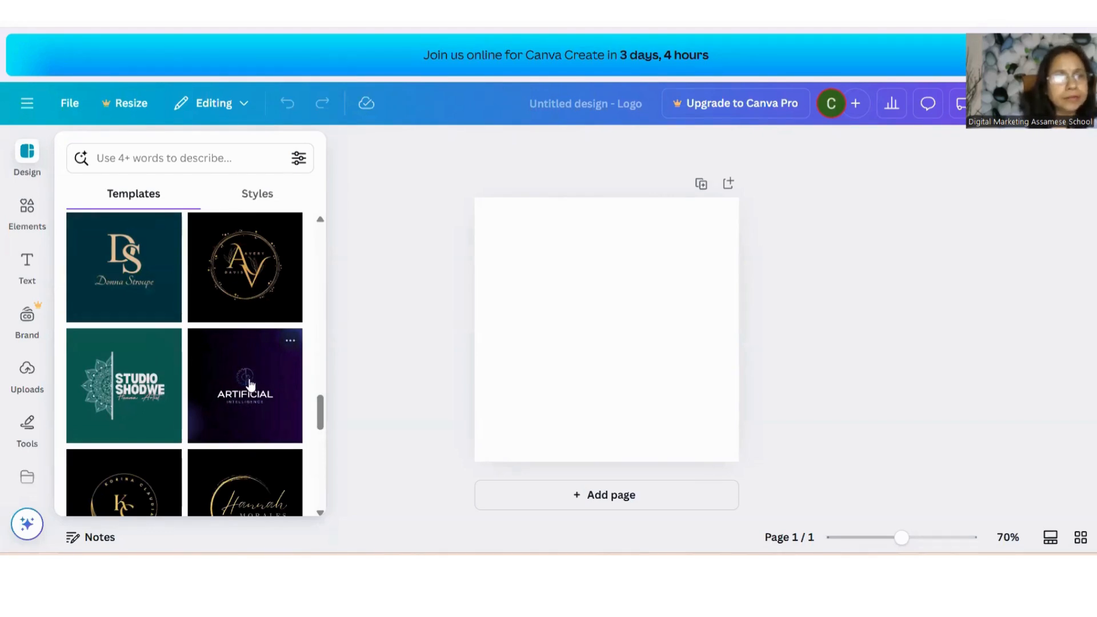
{"action": "left_click_drag", "start_coordinate": [319, 419], "coordinate": [321, 436]}
{"action": "scroll", "coordinate": [320, 439], "scroll_direction": "up", "scroll_amount": 1}
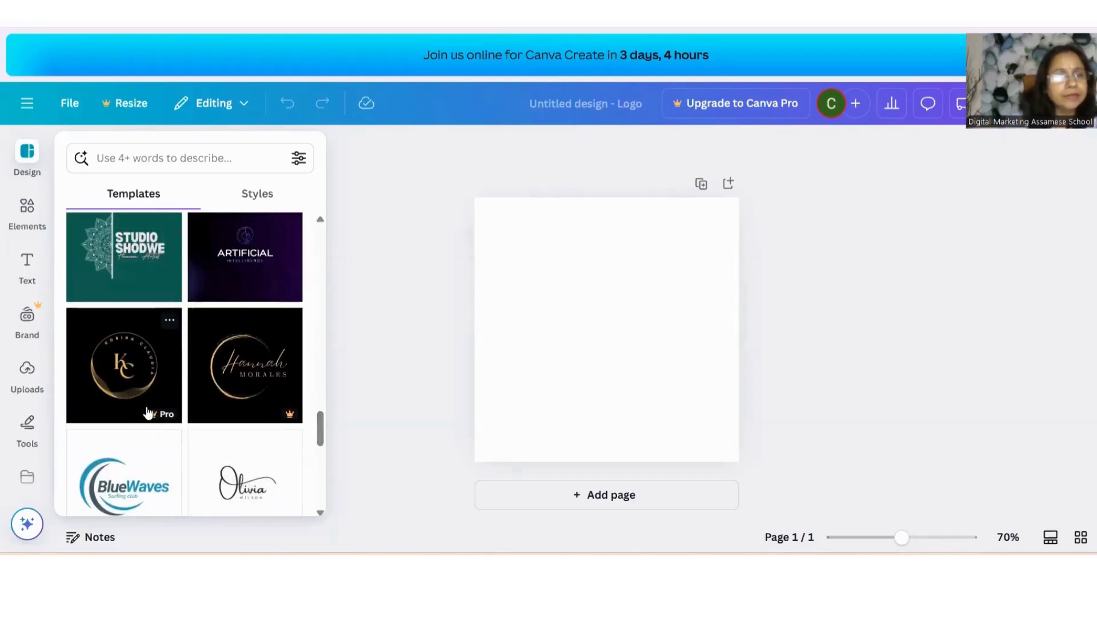
{"action": "mouse_move", "coordinate": [153, 418]}
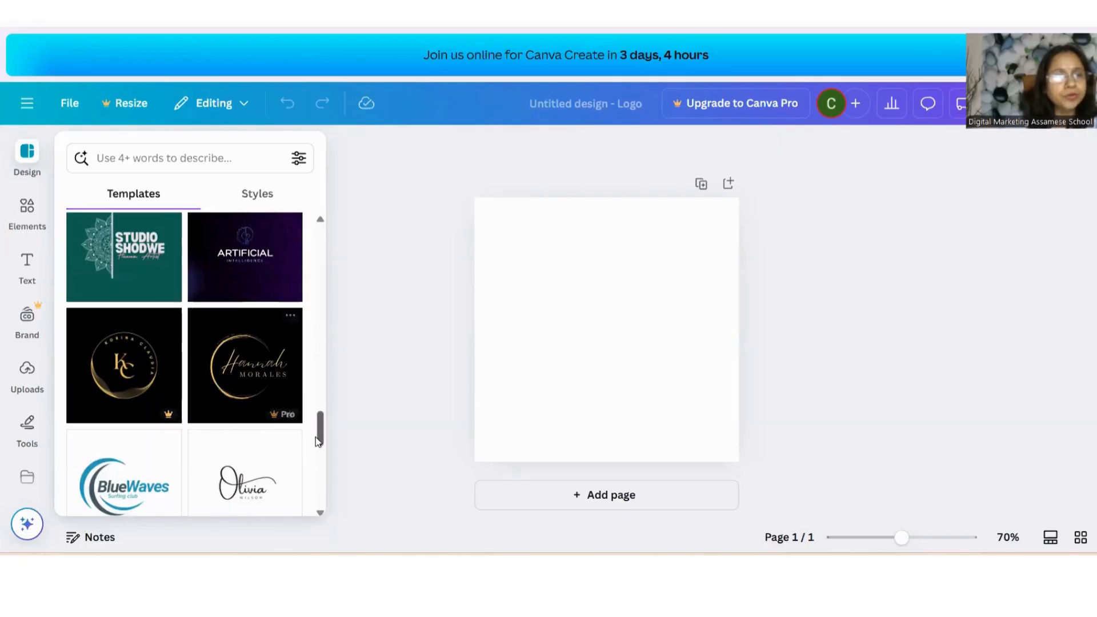
{"action": "left_click_drag", "start_coordinate": [321, 438], "coordinate": [322, 465]}
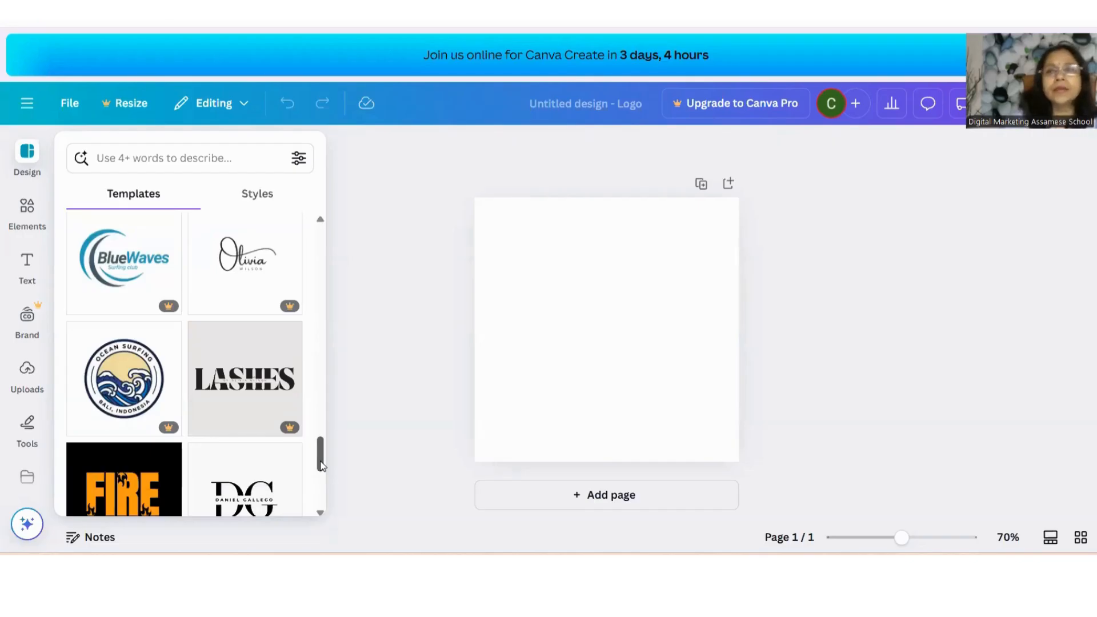
{"action": "left_click_drag", "start_coordinate": [321, 470], "coordinate": [322, 469]}
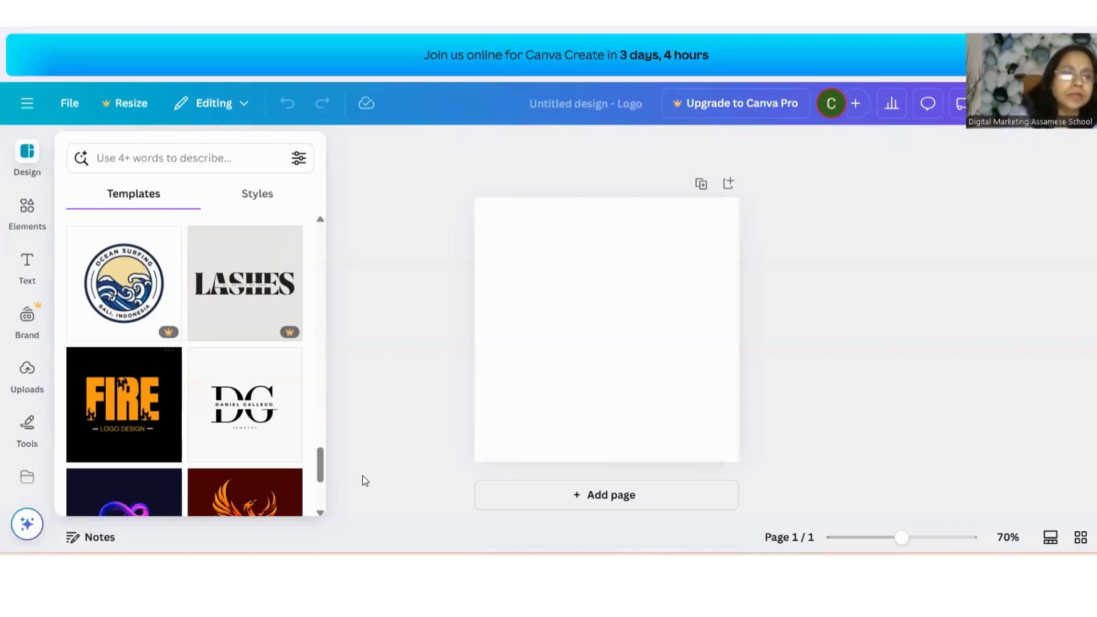
{"action": "scroll", "coordinate": [307, 456], "scroll_direction": "down", "scroll_amount": 5}
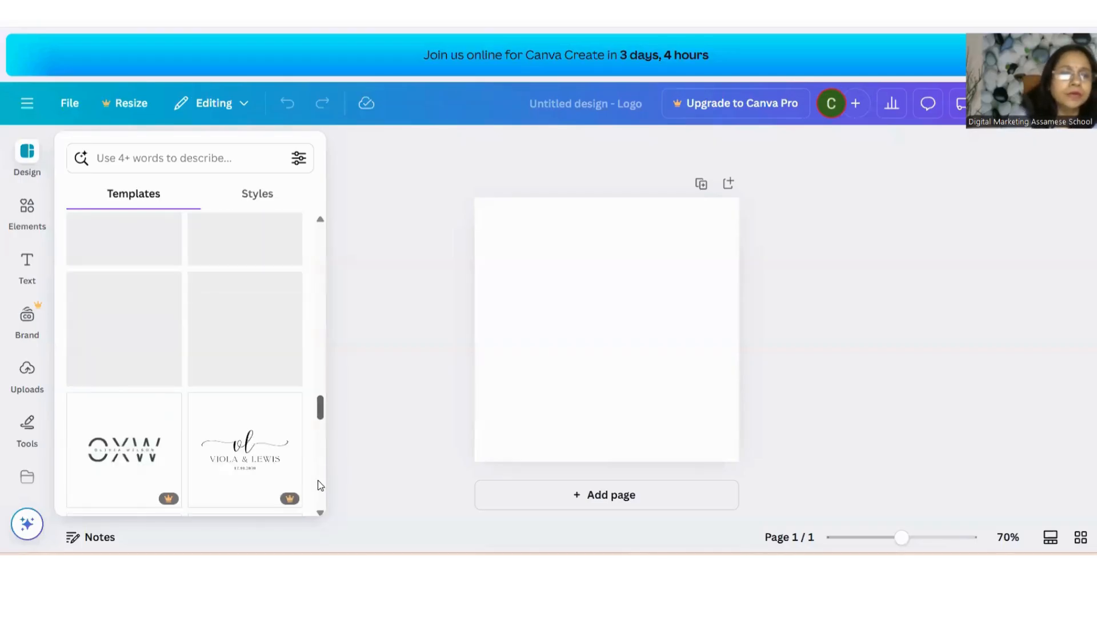
{"action": "scroll", "coordinate": [317, 480], "scroll_direction": "up", "scroll_amount": 4}
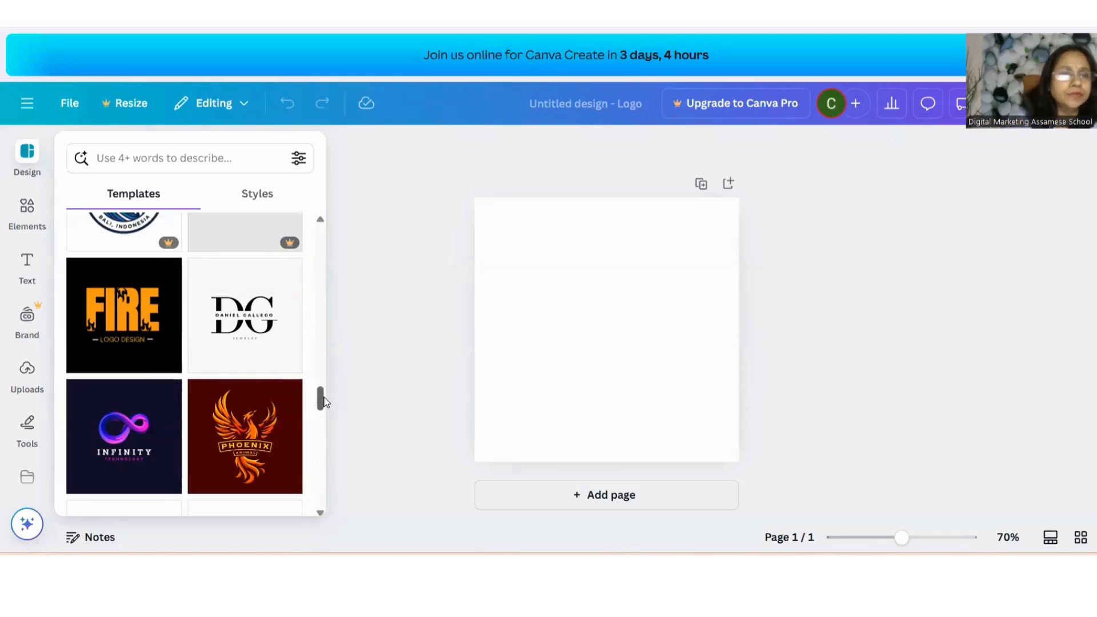
{"action": "left_click_drag", "start_coordinate": [318, 399], "coordinate": [318, 447]}
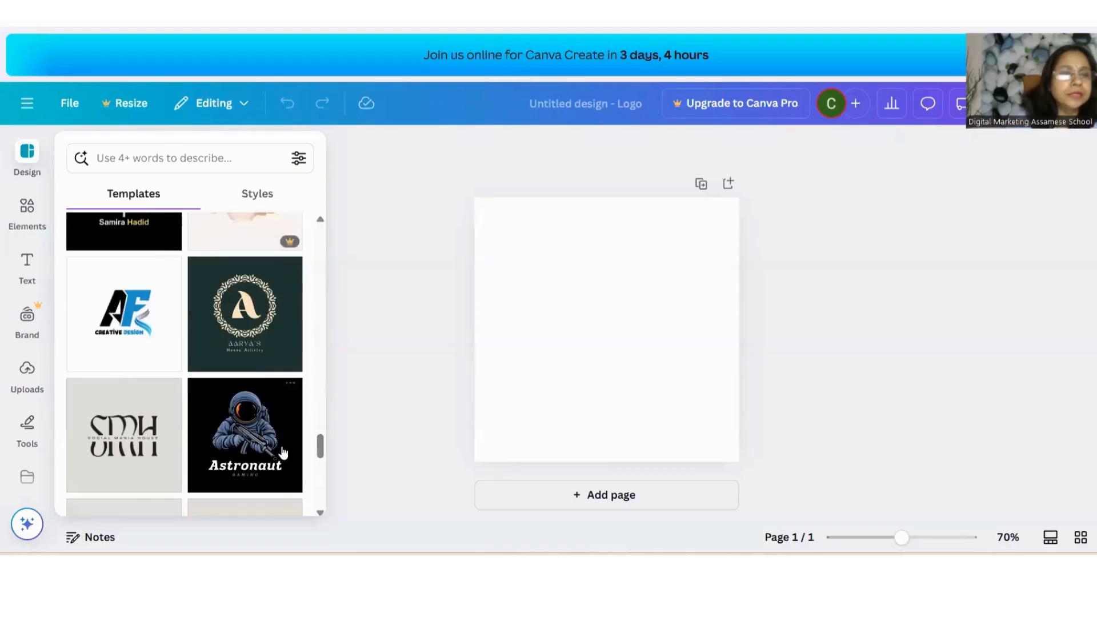
{"action": "left_click_drag", "start_coordinate": [317, 444], "coordinate": [316, 456]}
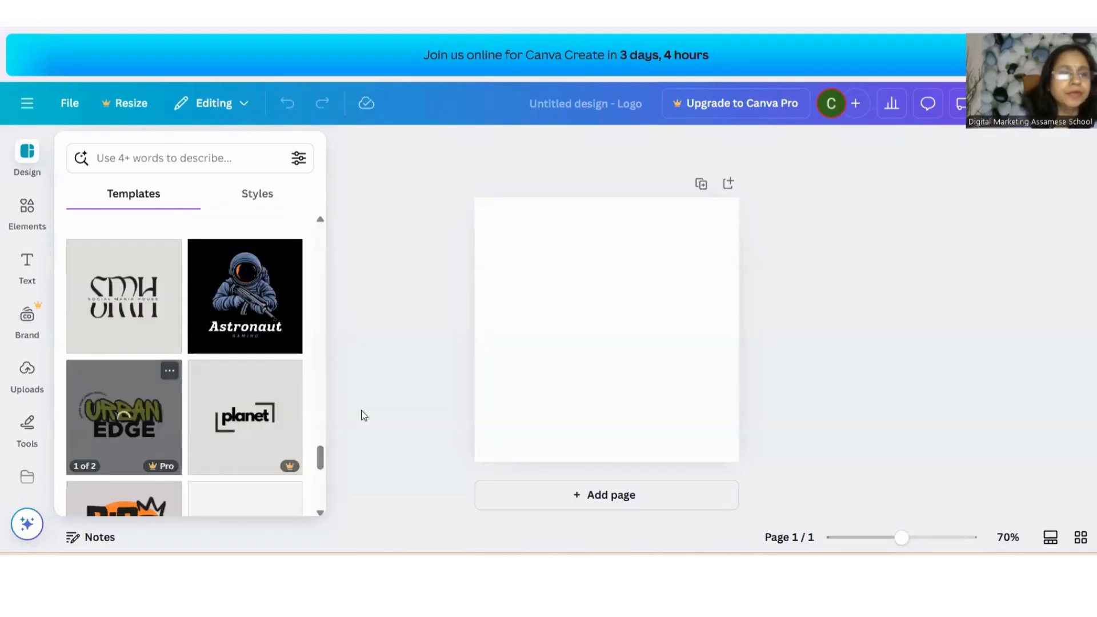
Apply the black lion ROYAL HOTEL logo template from the similar templates
{"action": "left_click", "coordinate": [140, 297]}
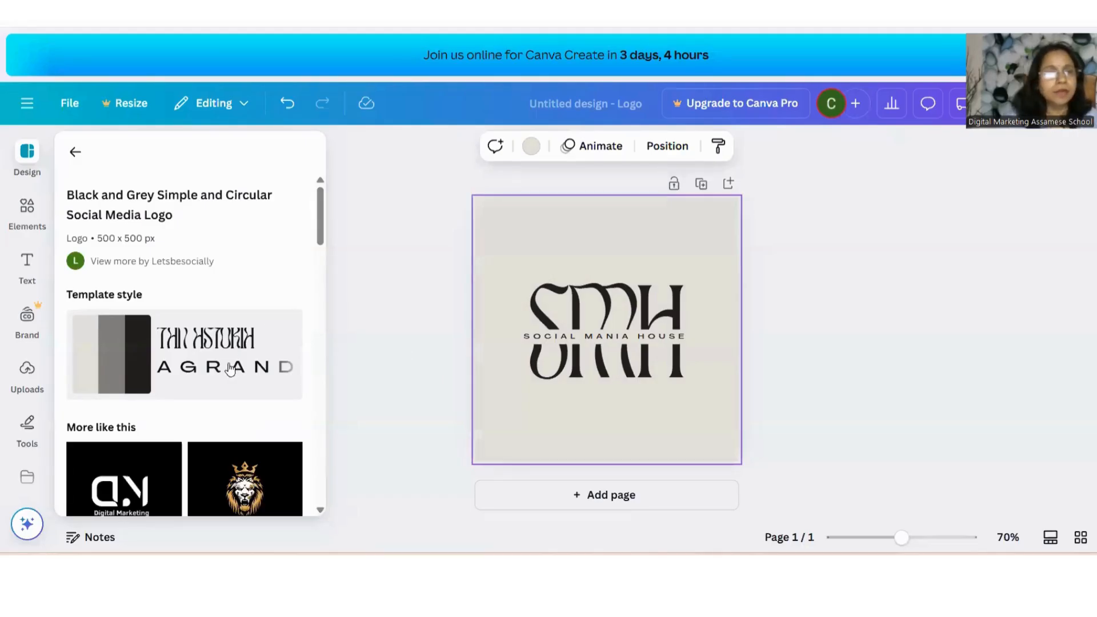
{"action": "scroll", "coordinate": [318, 258], "scroll_direction": "down", "scroll_amount": 4}
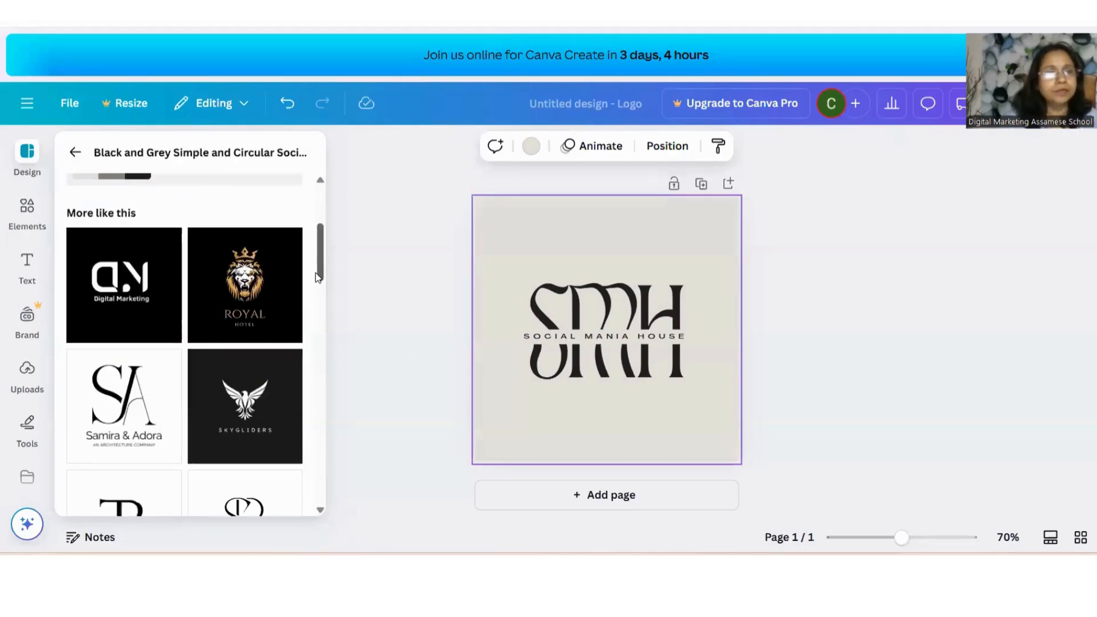
{"action": "left_click", "coordinate": [225, 297]}
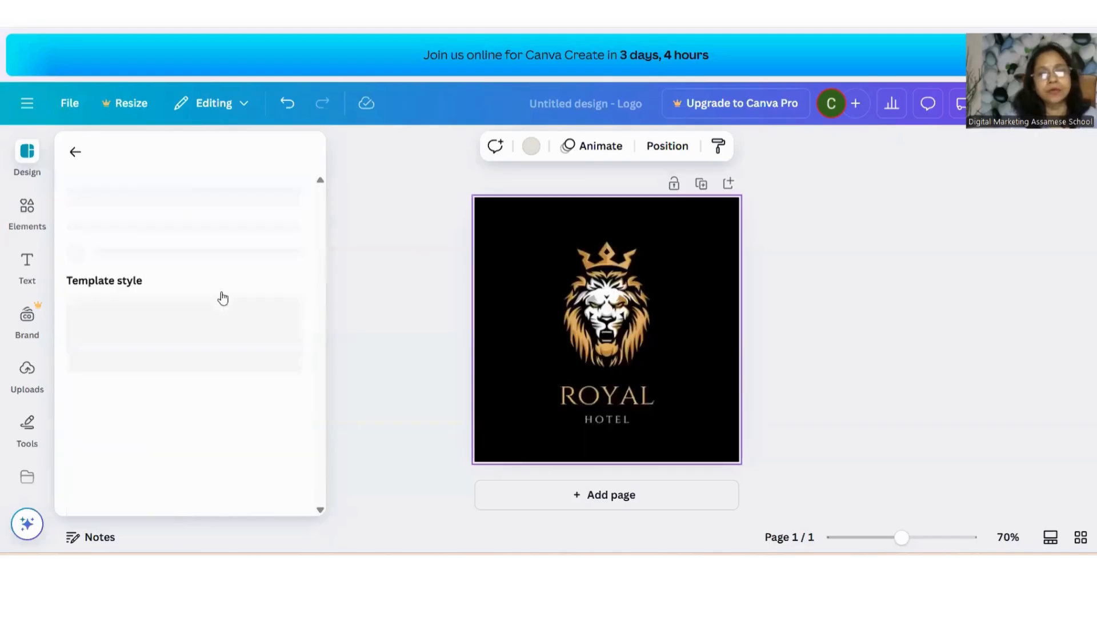
Replace the main title text ROYAL with DIGITAL
{"action": "left_click", "coordinate": [600, 404]}
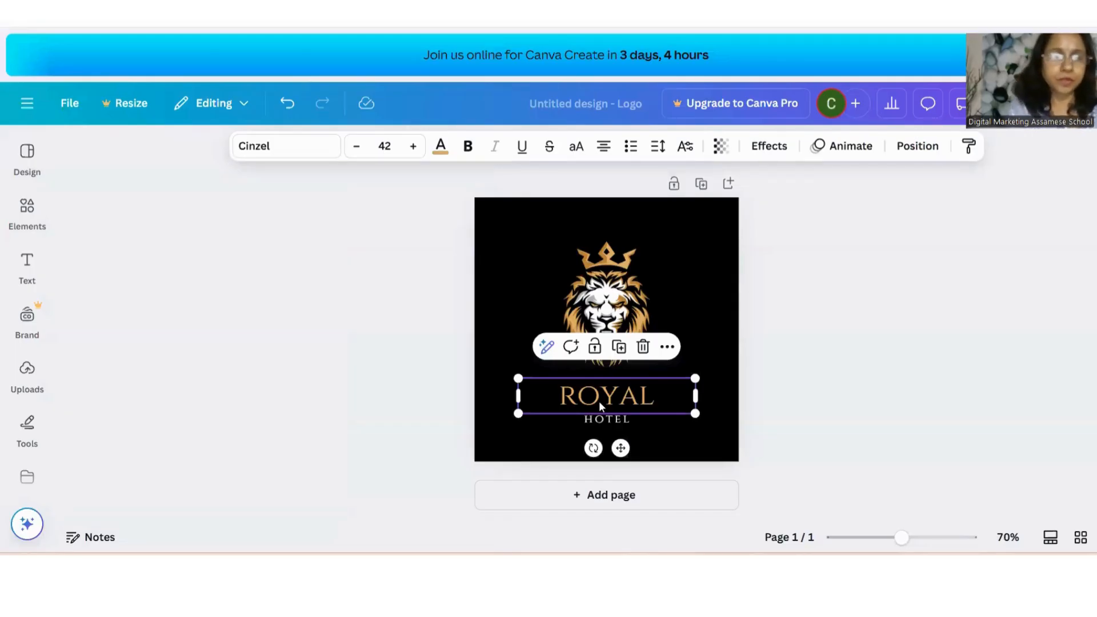
{"action": "double_click", "coordinate": [658, 399]}
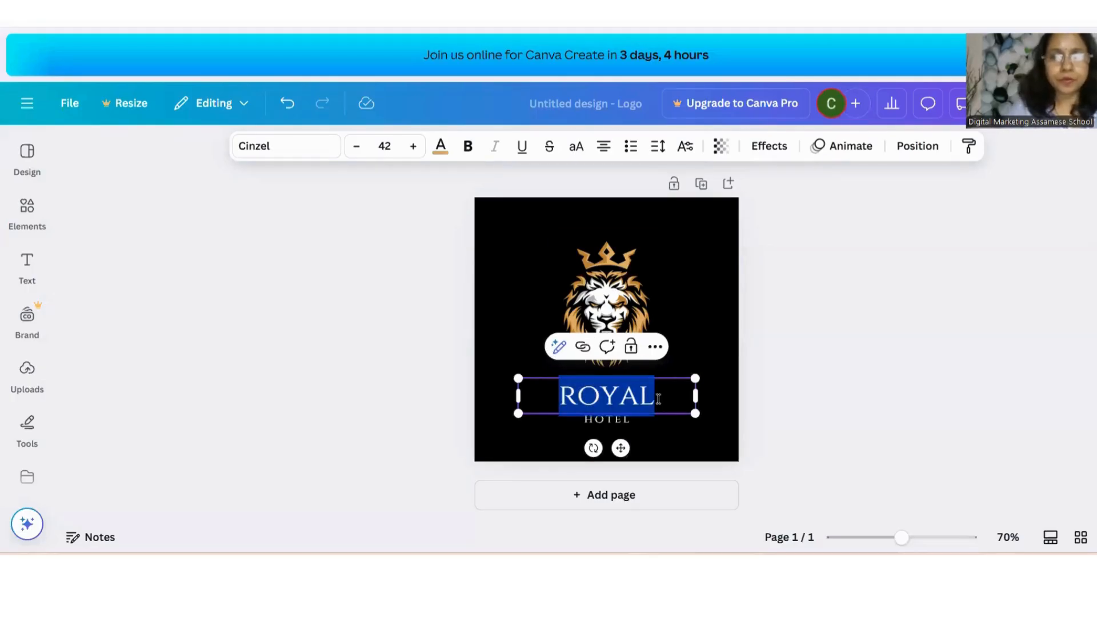
{"action": "type", "text": "D"}
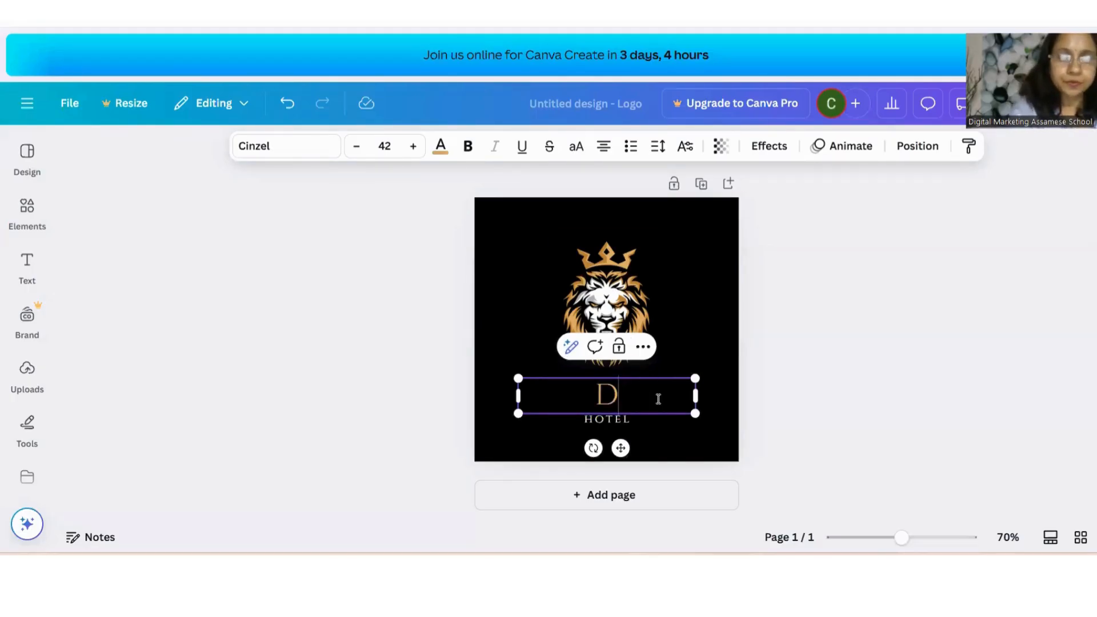
{"action": "type", "text": "IGITAL"}
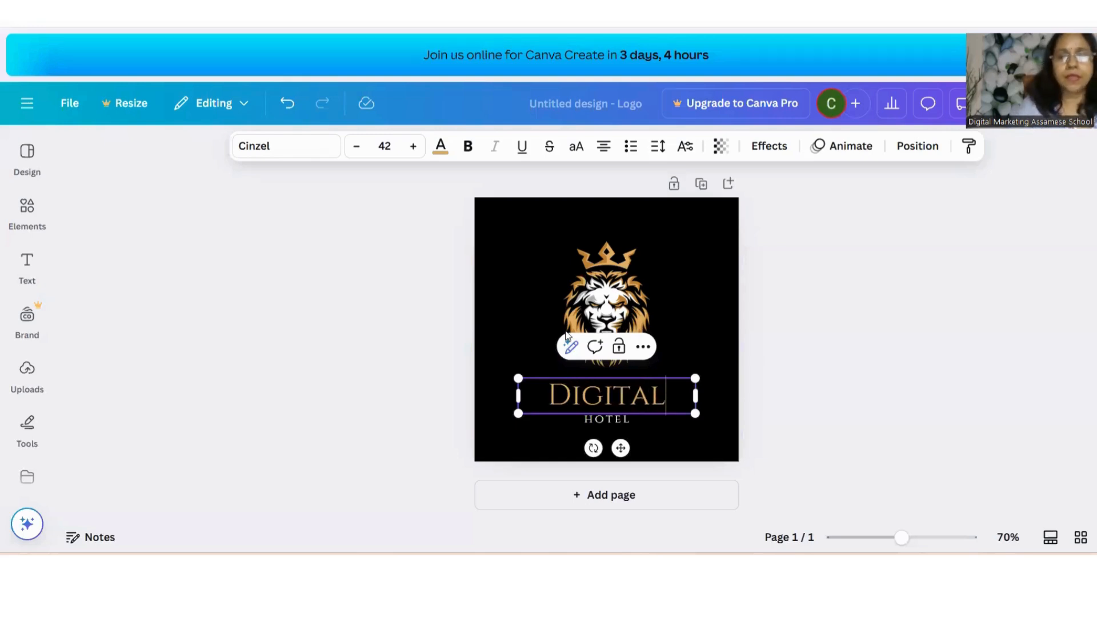
Replace the subtitle text HOTEL with SCHOOL
{"action": "left_click", "coordinate": [602, 420]}
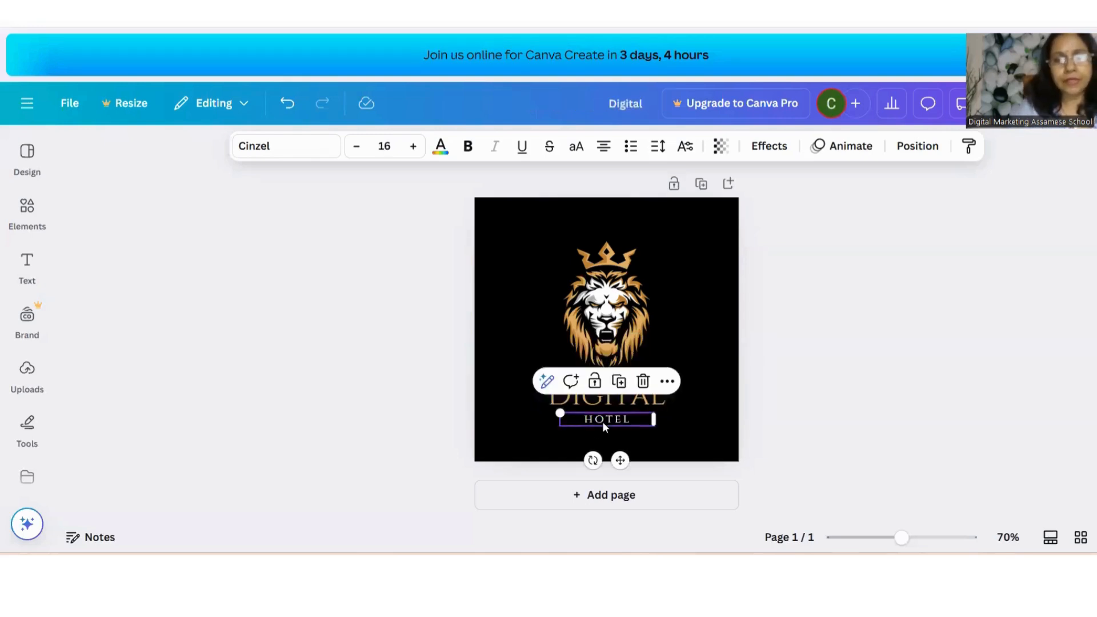
{"action": "double_click", "coordinate": [623, 417]}
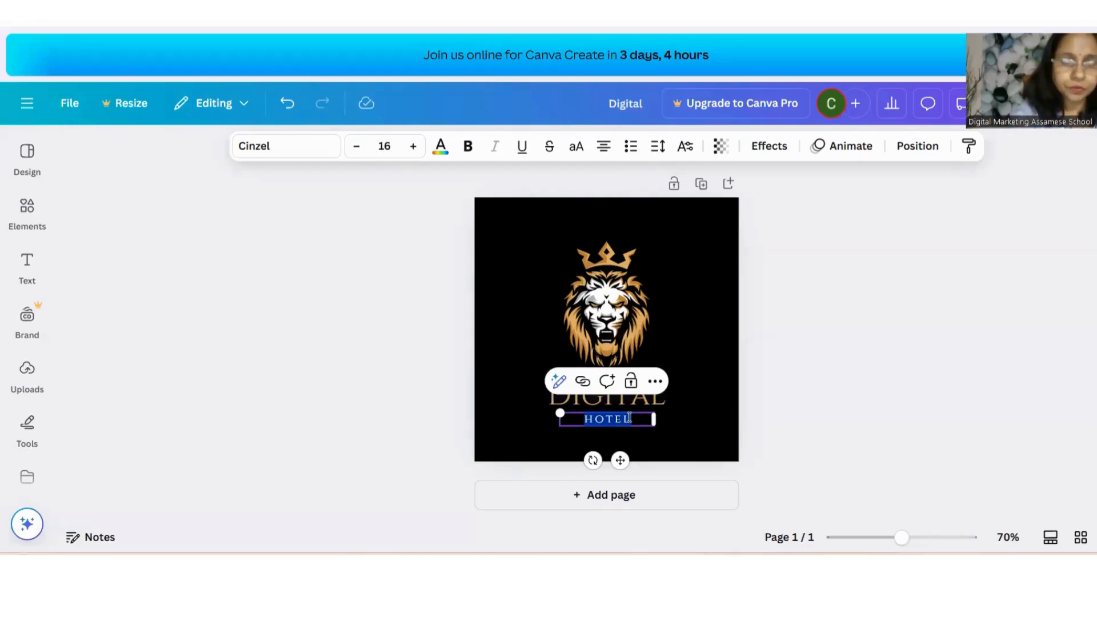
{"action": "type", "text": "S"}
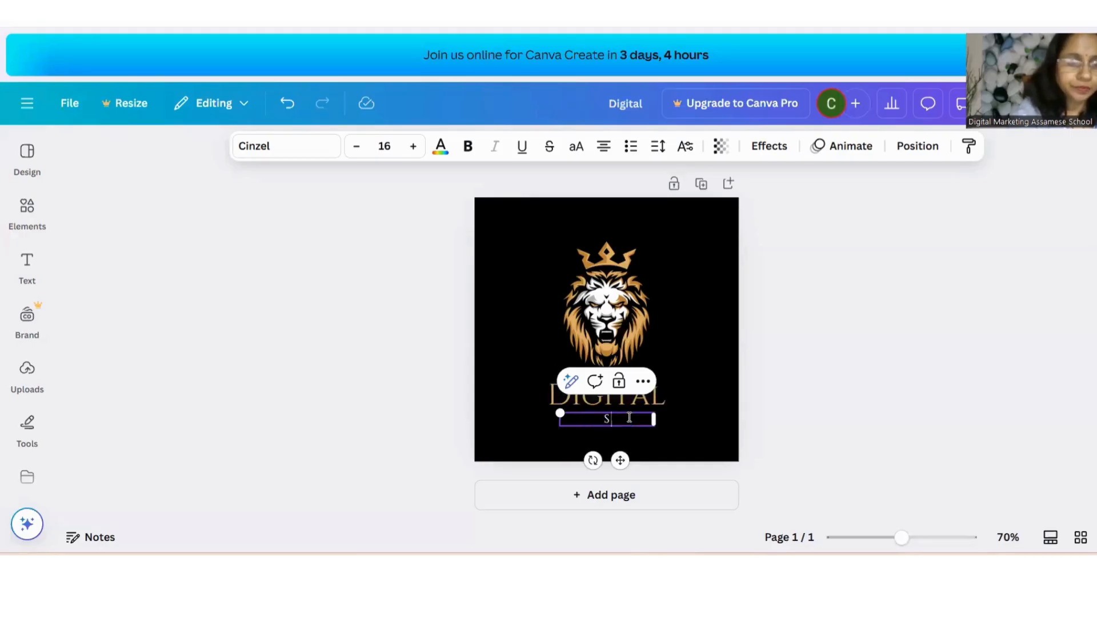
{"action": "type", "text": "CHOOL"}
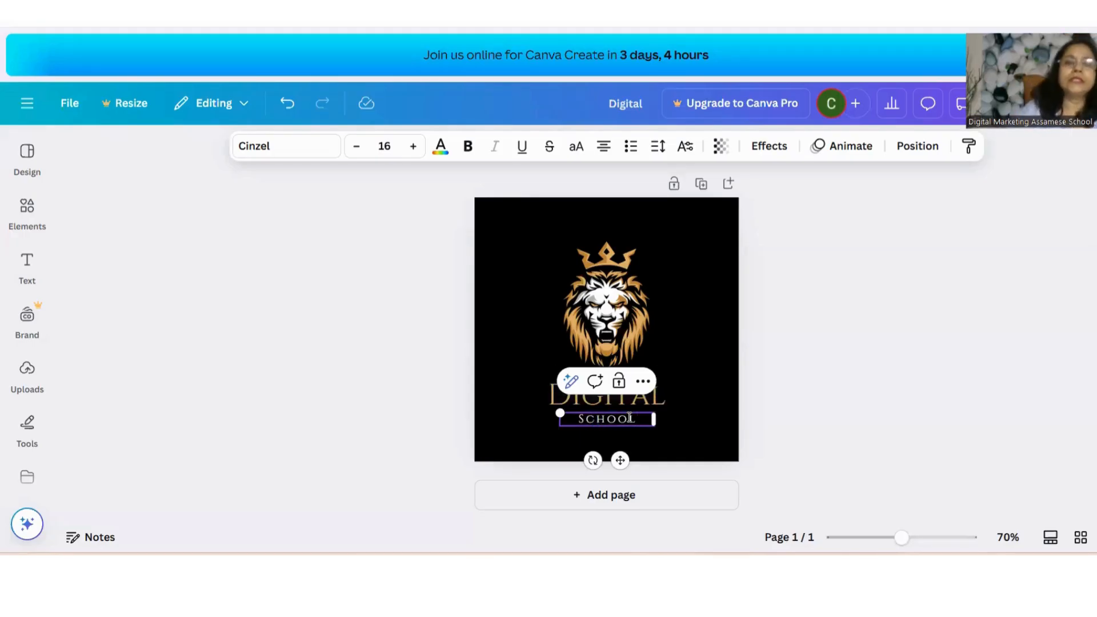
{"action": "left_click", "coordinate": [683, 291]}
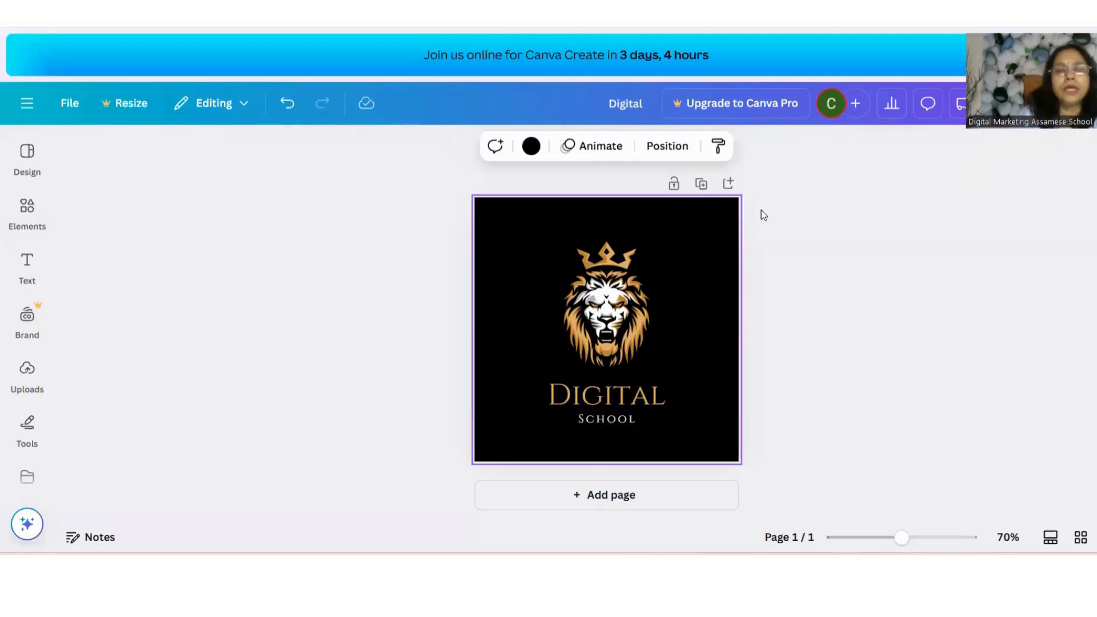
Add a heading text box reading Estd to the logo
{"action": "left_click", "coordinate": [34, 270]}
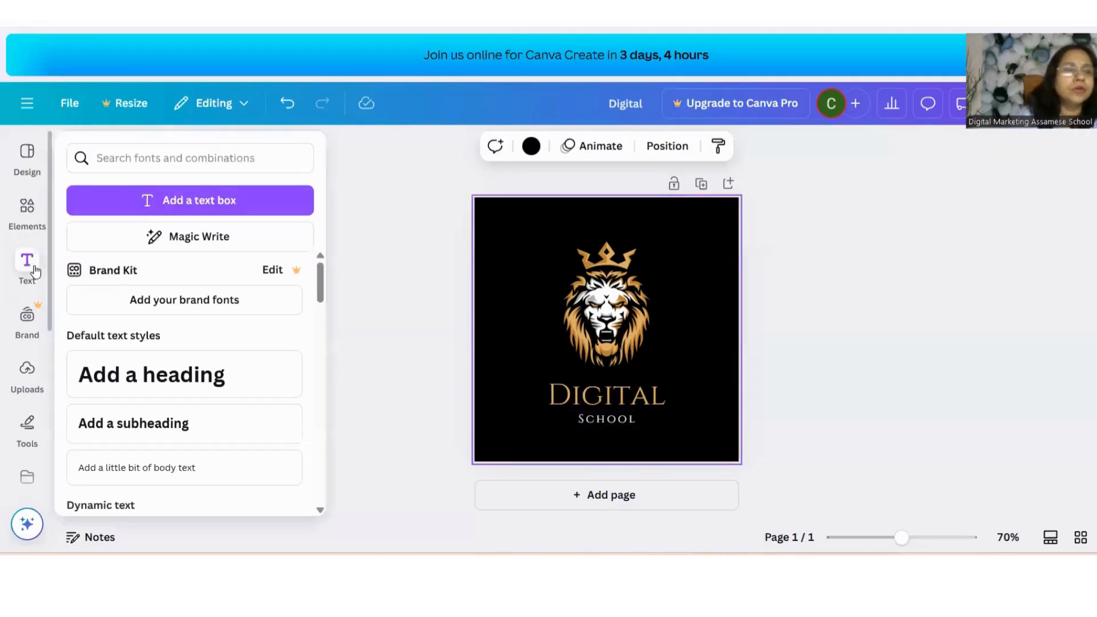
{"action": "left_click", "coordinate": [173, 373]}
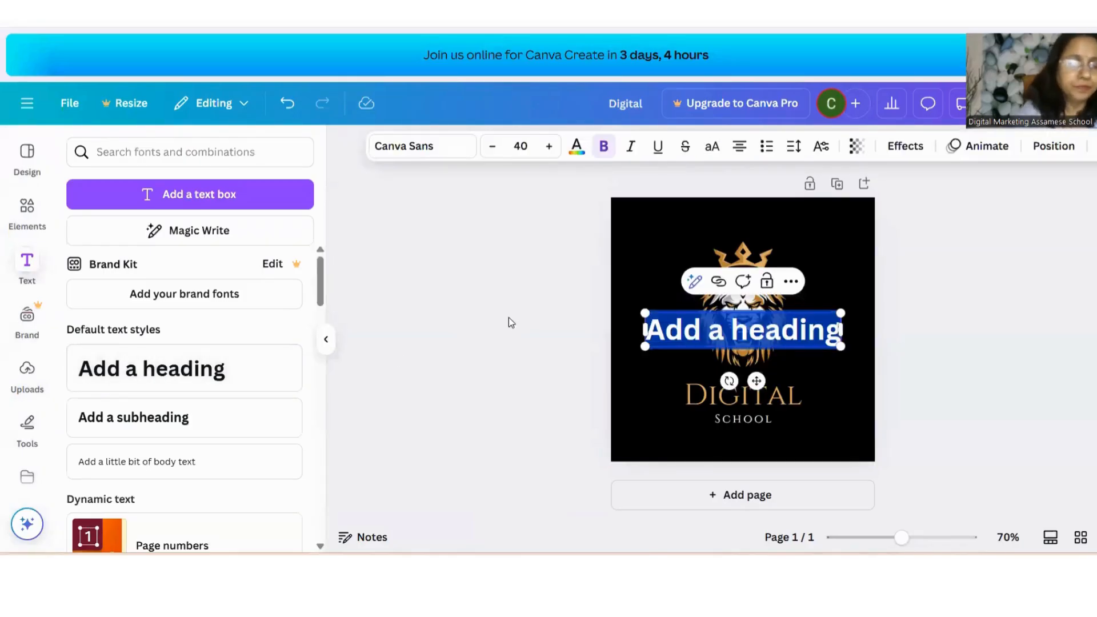
{"action": "type", "text": "Esfd"}
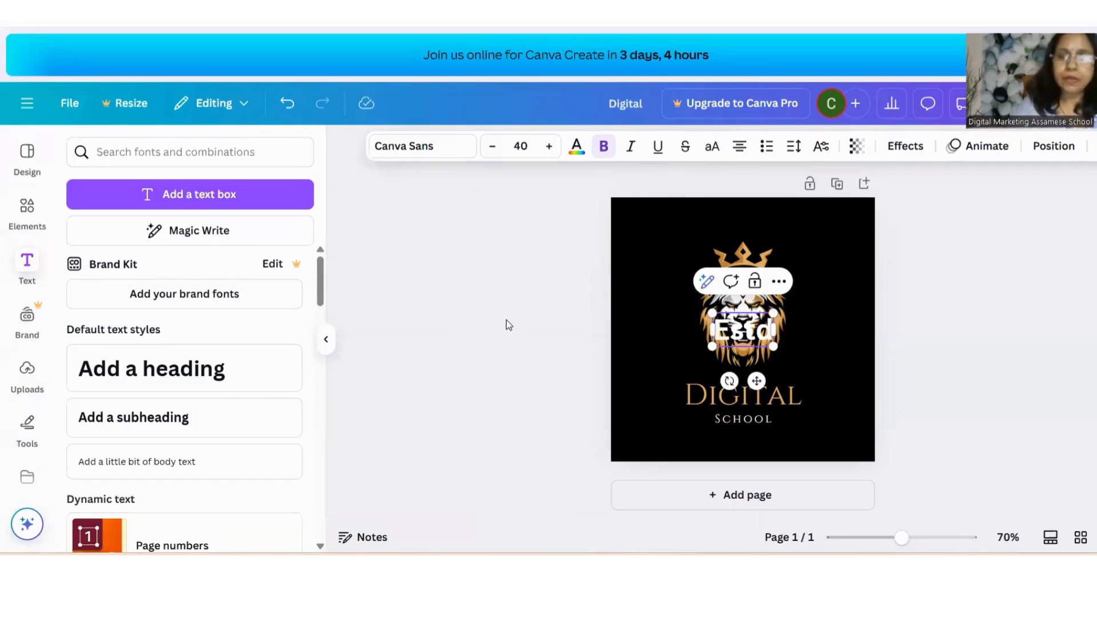
Enlarge the Estd heading to size 94 and narrow its text box so it wraps
{"action": "left_click_drag", "start_coordinate": [743, 328], "coordinate": [715, 330]}
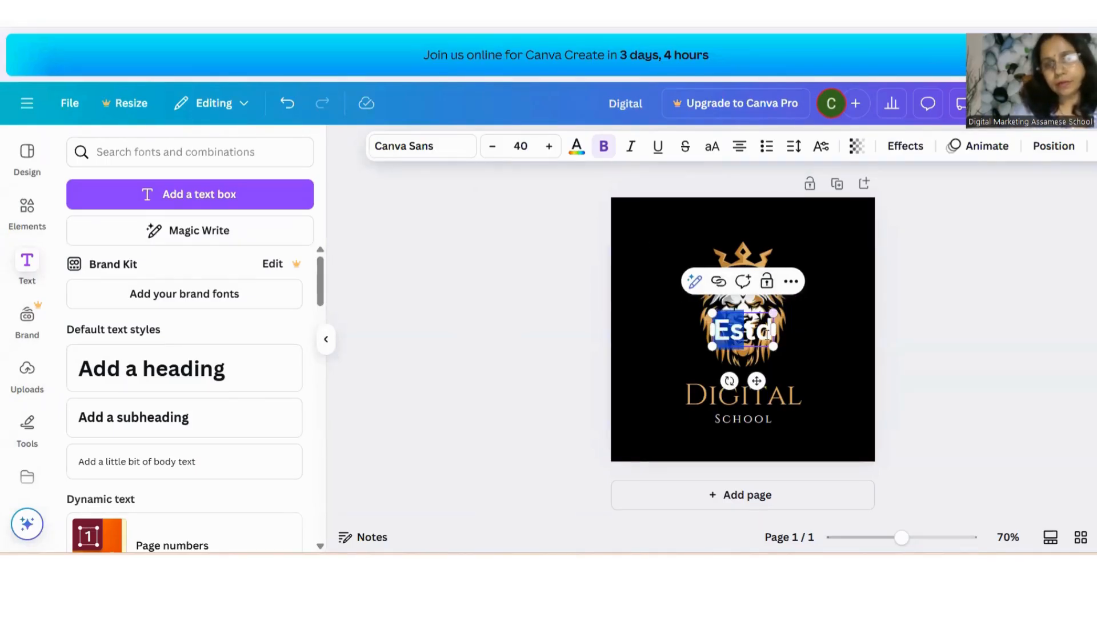
{"action": "left_click", "coordinate": [771, 329]}
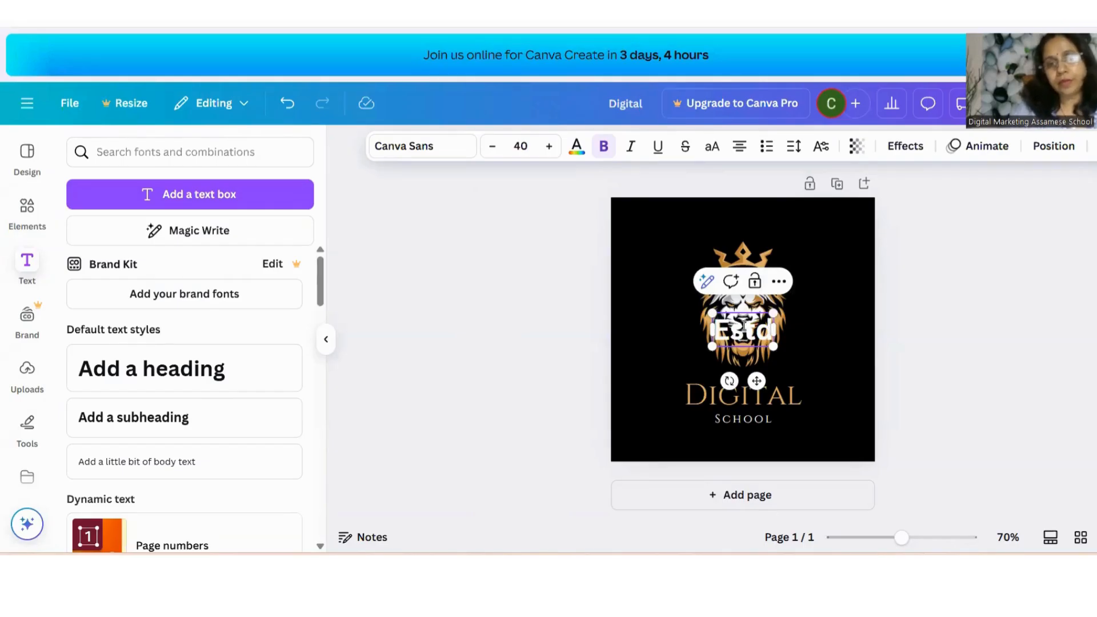
{"action": "left_click", "coordinate": [887, 353]}
{"action": "left_click", "coordinate": [763, 331]}
{"action": "left_click_drag", "start_coordinate": [773, 346], "coordinate": [856, 392]}
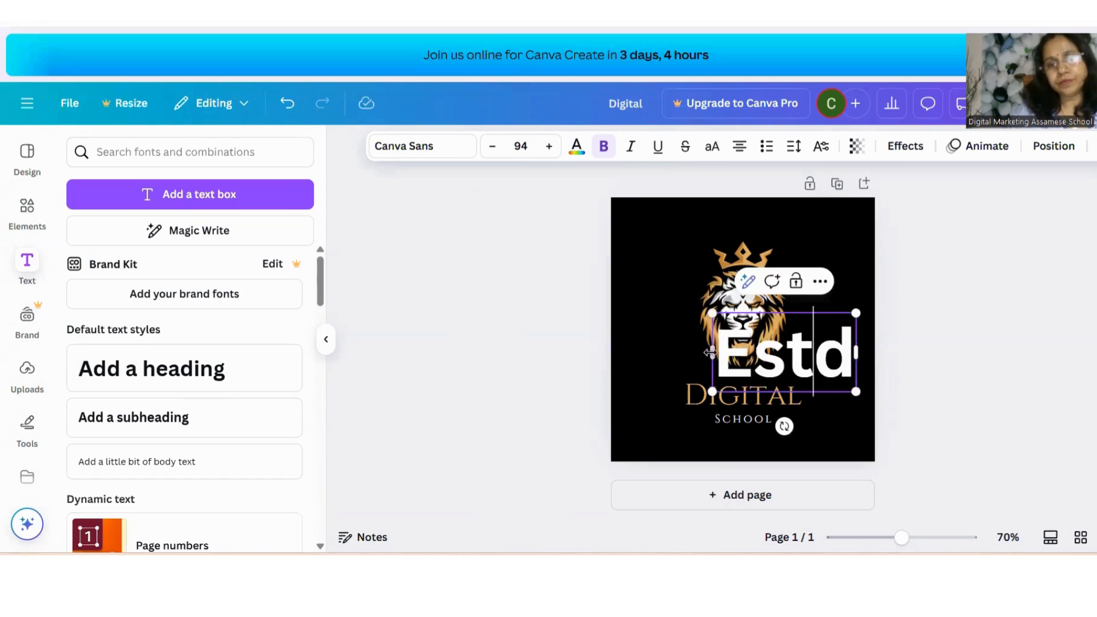
{"action": "left_click_drag", "start_coordinate": [710, 352], "coordinate": [766, 349]}
Move the lion emblem slightly lower and reselect the Estd heading
{"action": "left_click", "coordinate": [709, 298]}
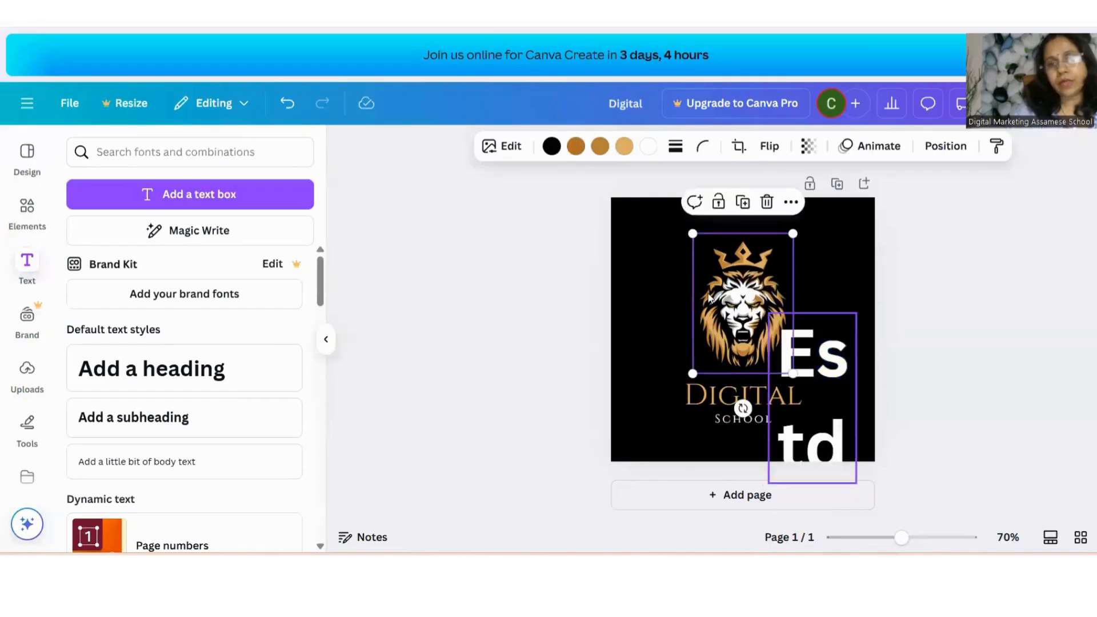
{"action": "left_click_drag", "start_coordinate": [717, 263], "coordinate": [712, 286]}
{"action": "left_click", "coordinate": [817, 357]}
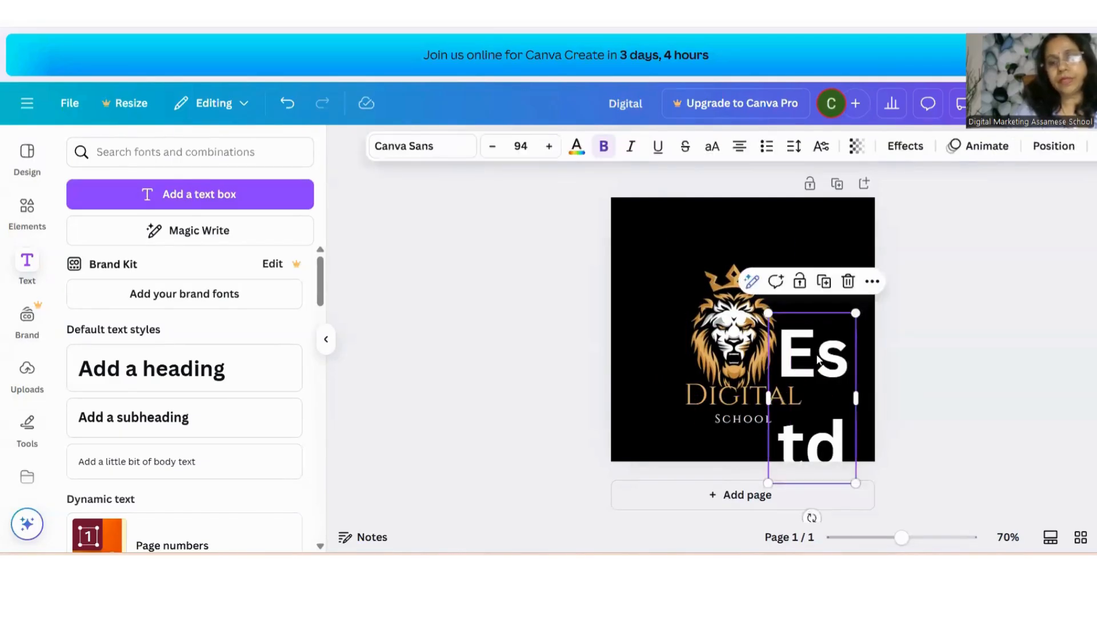
Delete the large Estd heading and add a subheading reading Estd 2022
{"action": "left_click", "coordinate": [848, 282]}
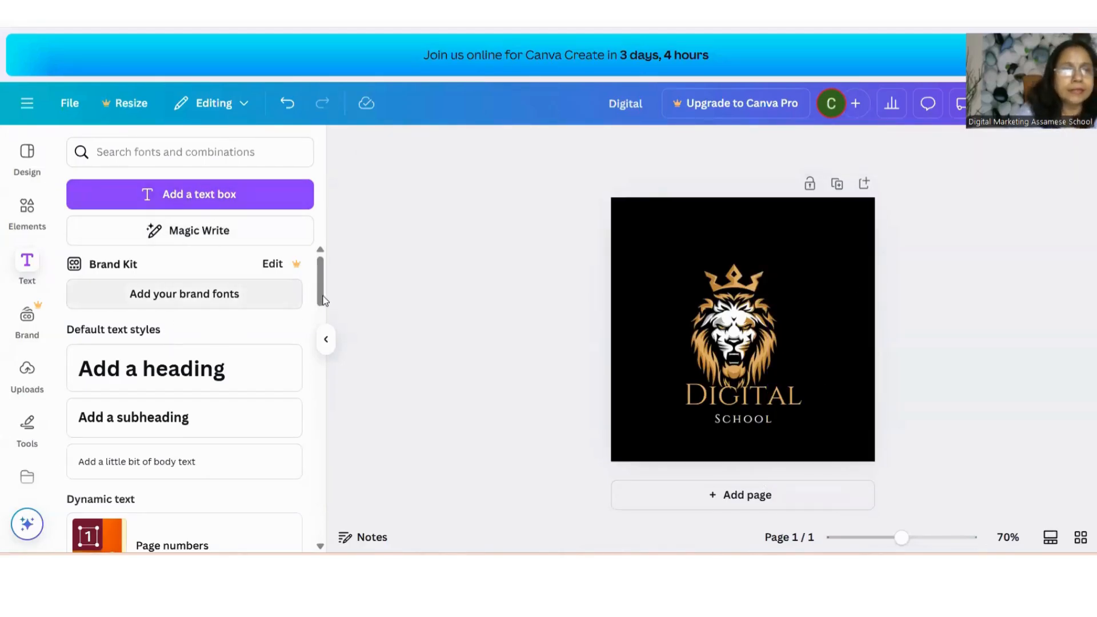
{"action": "scroll", "coordinate": [221, 262], "scroll_direction": "down", "scroll_amount": 2}
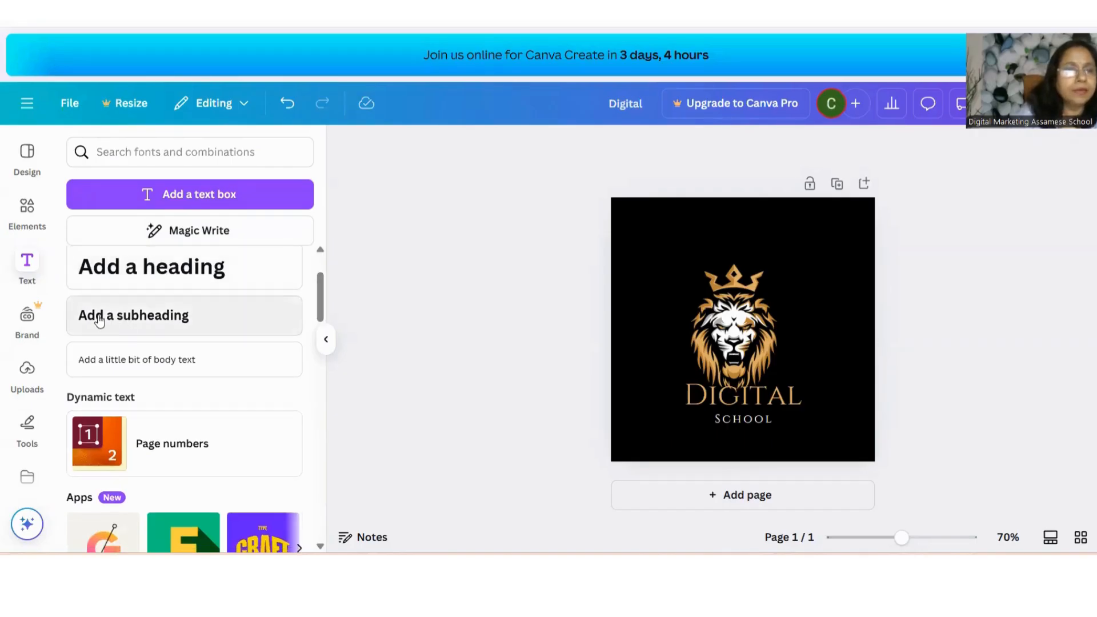
{"action": "left_click", "coordinate": [232, 322]}
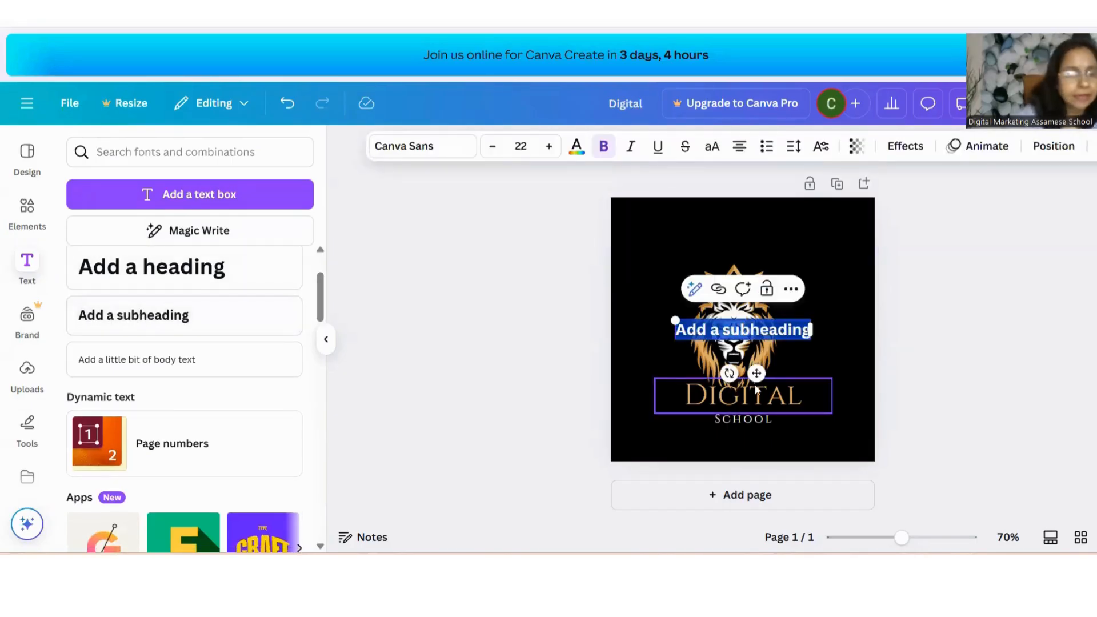
{"action": "type", "text": "Est"}
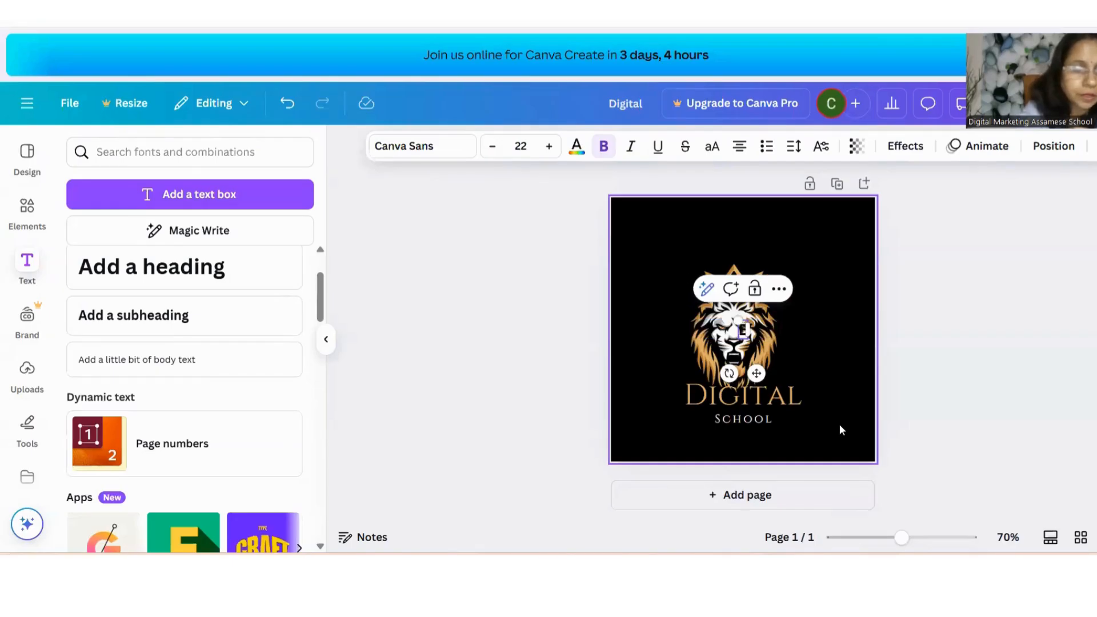
{"action": "type", "text": "d"}
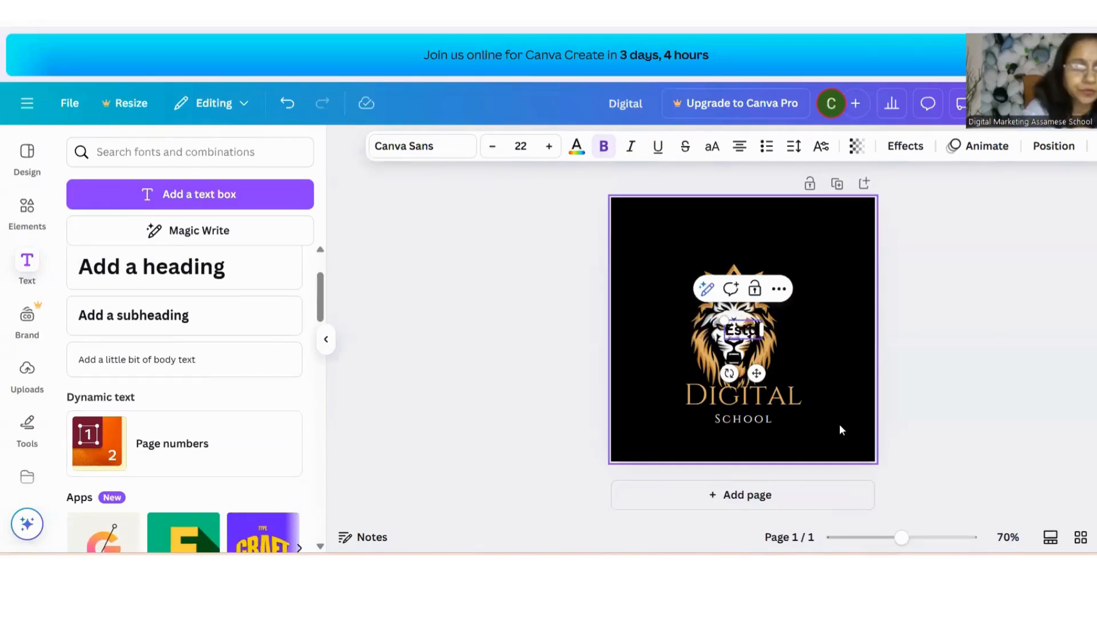
{"action": "type", "text": " 2018"}
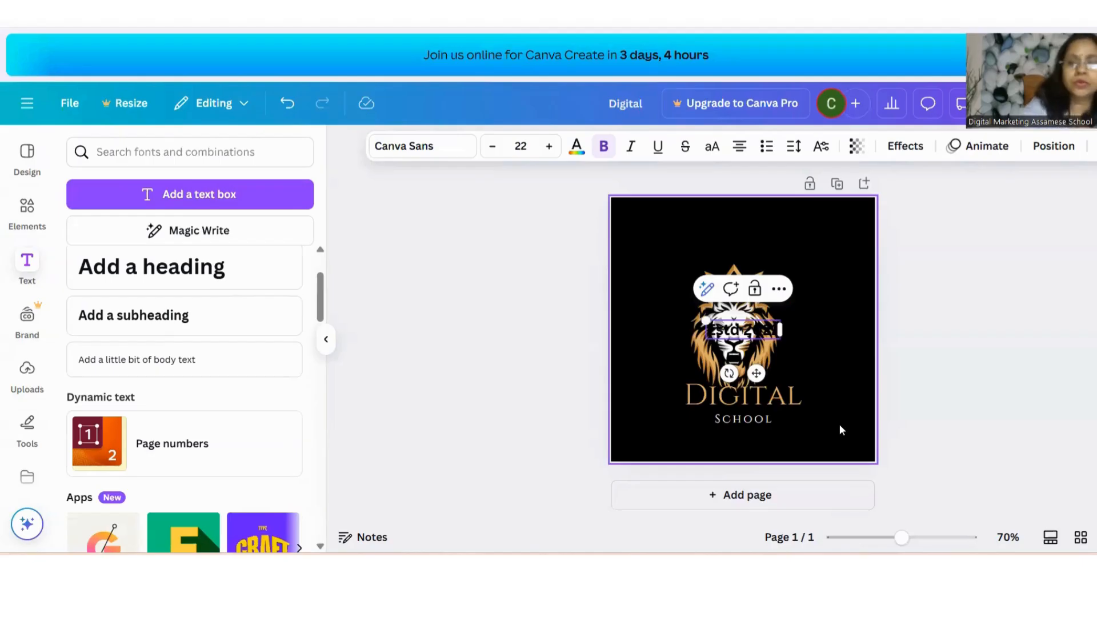
Move the Estd 2022 subheading above the lion and set its text colour to light grey
{"action": "left_click", "coordinate": [844, 347]}
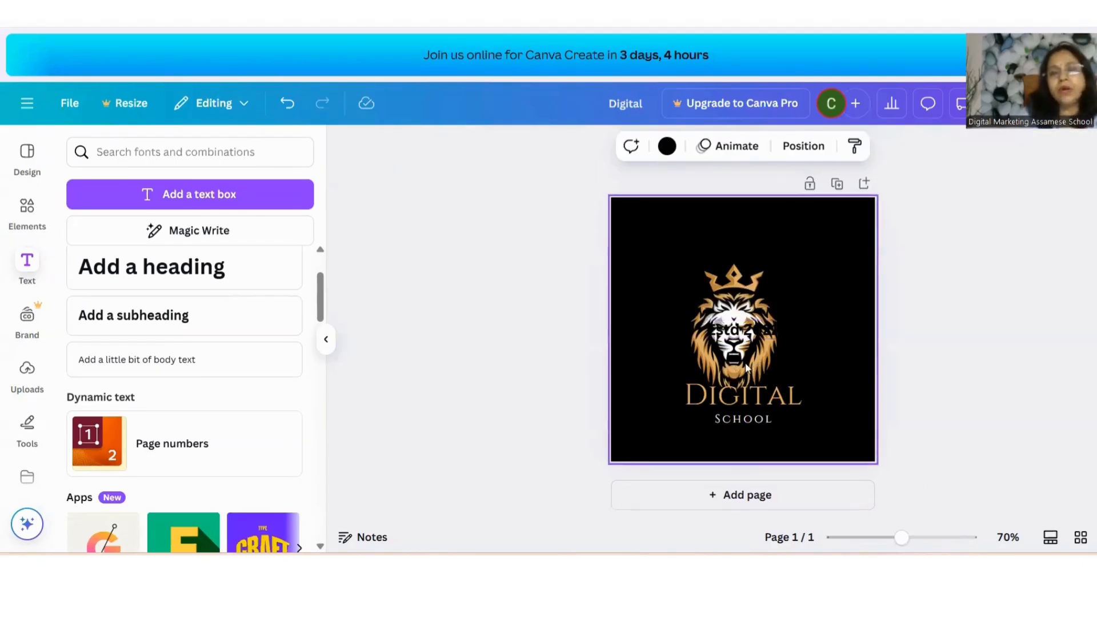
{"action": "left_click", "coordinate": [775, 337]}
{"action": "left_click_drag", "start_coordinate": [775, 337], "coordinate": [668, 269]}
{"action": "left_click", "coordinate": [756, 267]}
{"action": "left_click", "coordinate": [577, 146]}
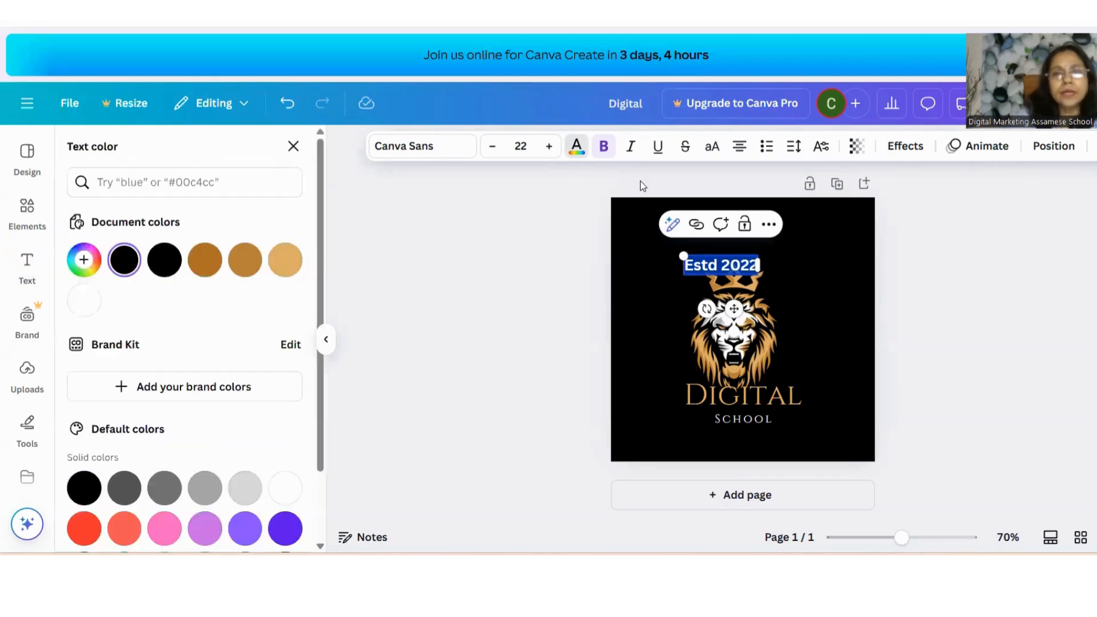
{"action": "scroll", "coordinate": [225, 360], "scroll_direction": "down", "scroll_amount": 2}
{"action": "left_click", "coordinate": [245, 402]}
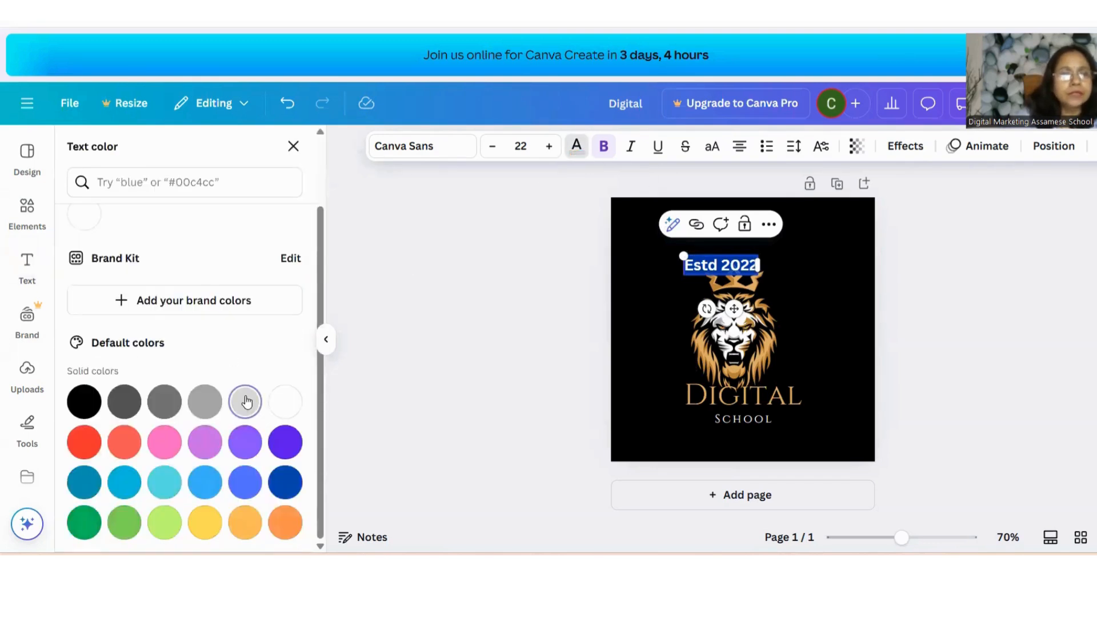
{"action": "left_click", "coordinate": [631, 259]}
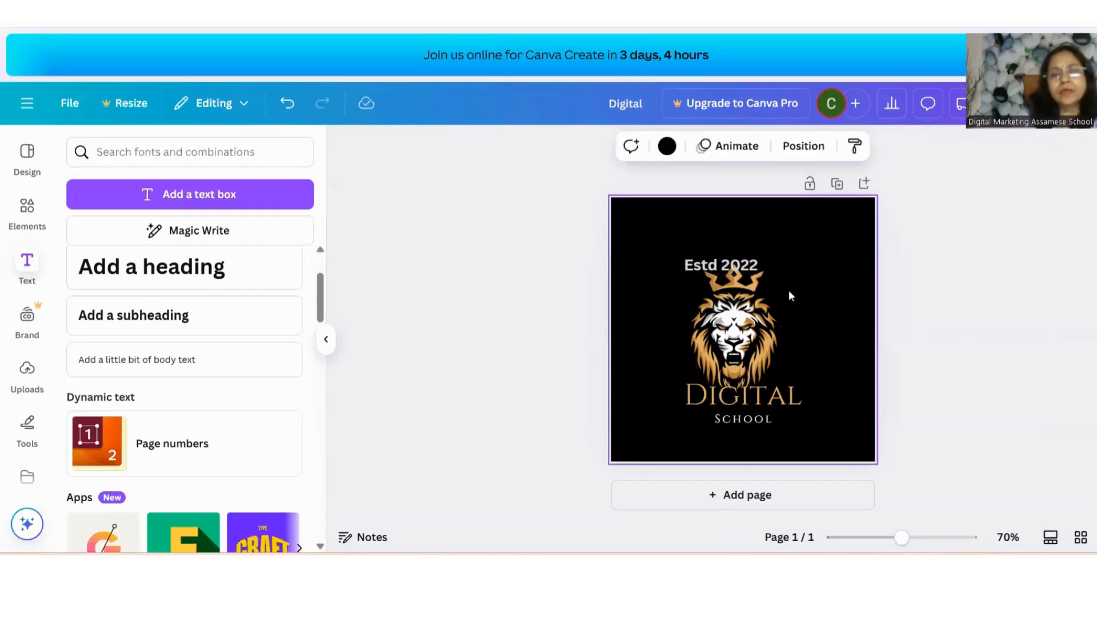
Adjust the positions of the Estd 2022 text and the lion emblem
{"action": "left_click_drag", "start_coordinate": [722, 261], "coordinate": [749, 308]}
{"action": "left_click", "coordinate": [737, 286]}
{"action": "left_click_drag", "start_coordinate": [718, 362], "coordinate": [730, 347]}
{"action": "left_click", "coordinate": [808, 262]}
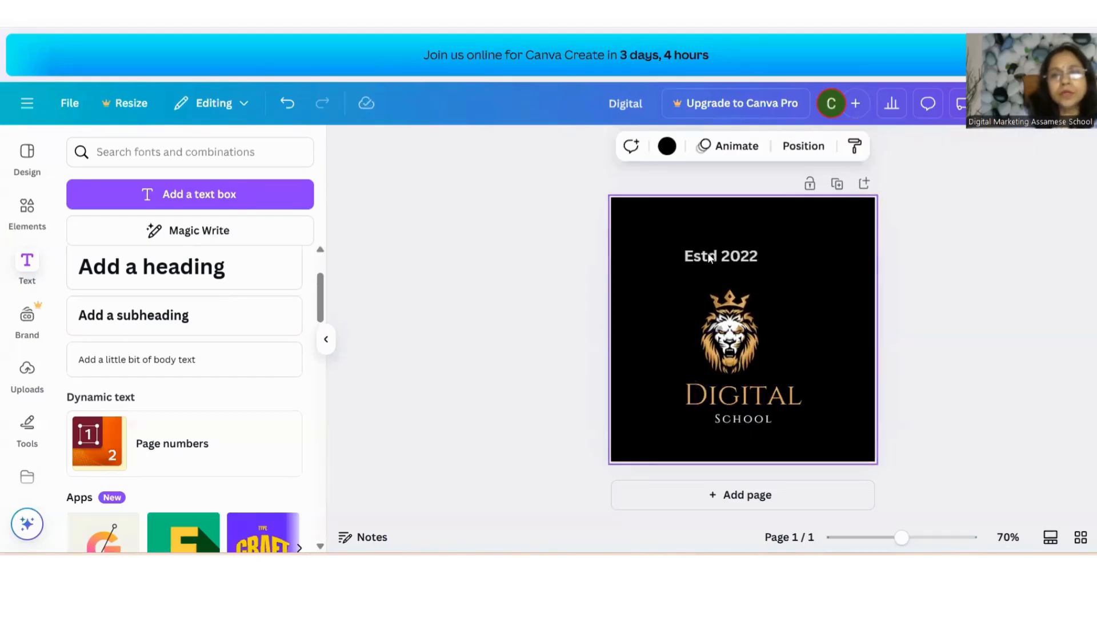
Move the DIGITAL SCHOOL title above the lion emblem and lower the lion slightly
{"action": "left_click_drag", "start_coordinate": [760, 398], "coordinate": [743, 290]}
{"action": "left_click_drag", "start_coordinate": [736, 334], "coordinate": [735, 349]}
{"action": "left_click_drag", "start_coordinate": [741, 419], "coordinate": [731, 297]}
{"action": "left_click", "coordinate": [863, 241]}
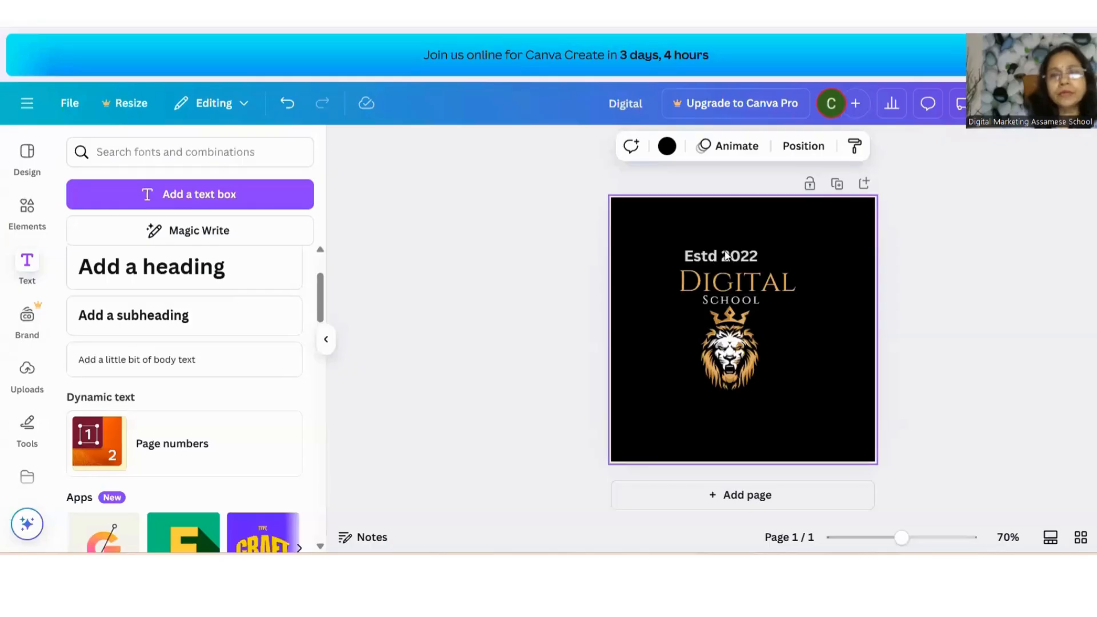
Move the Estd 2022 text below the lion emblem and center it
{"action": "left_click_drag", "start_coordinate": [718, 256], "coordinate": [755, 390]}
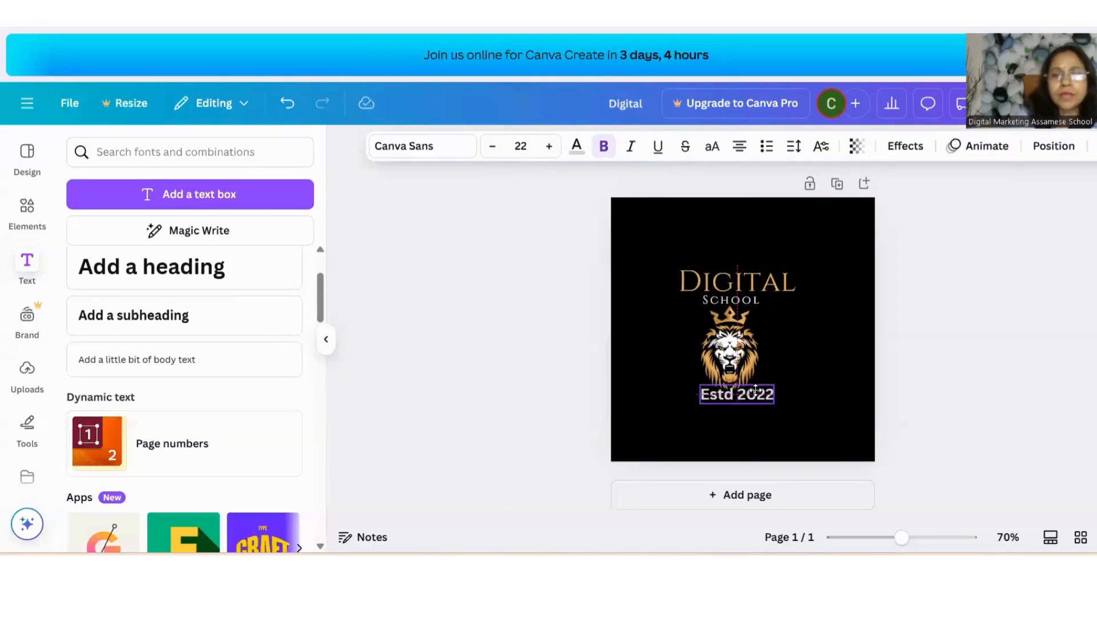
{"action": "left_click", "coordinate": [842, 315]}
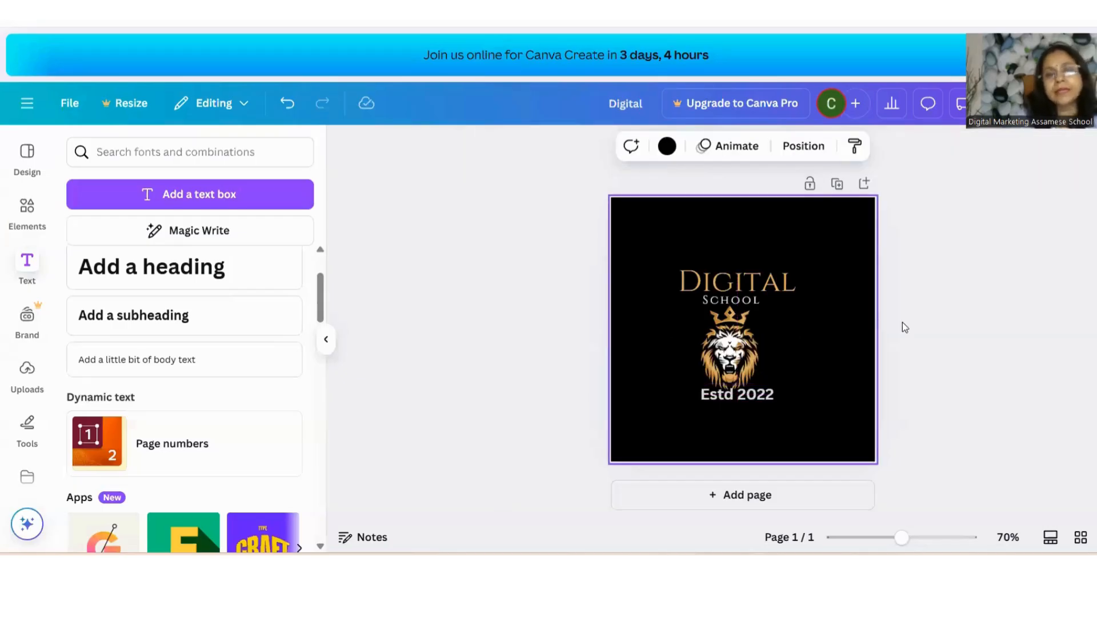
{"action": "left_click", "coordinate": [747, 399]}
{"action": "left_click_drag", "start_coordinate": [747, 398], "coordinate": [743, 398]}
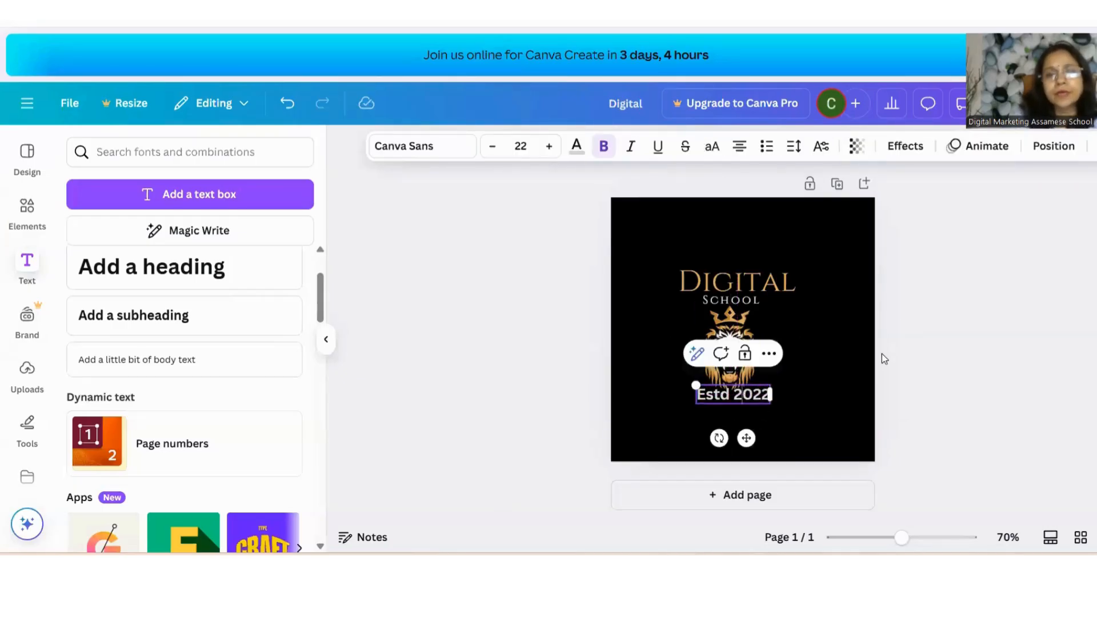
{"action": "left_click", "coordinate": [842, 338]}
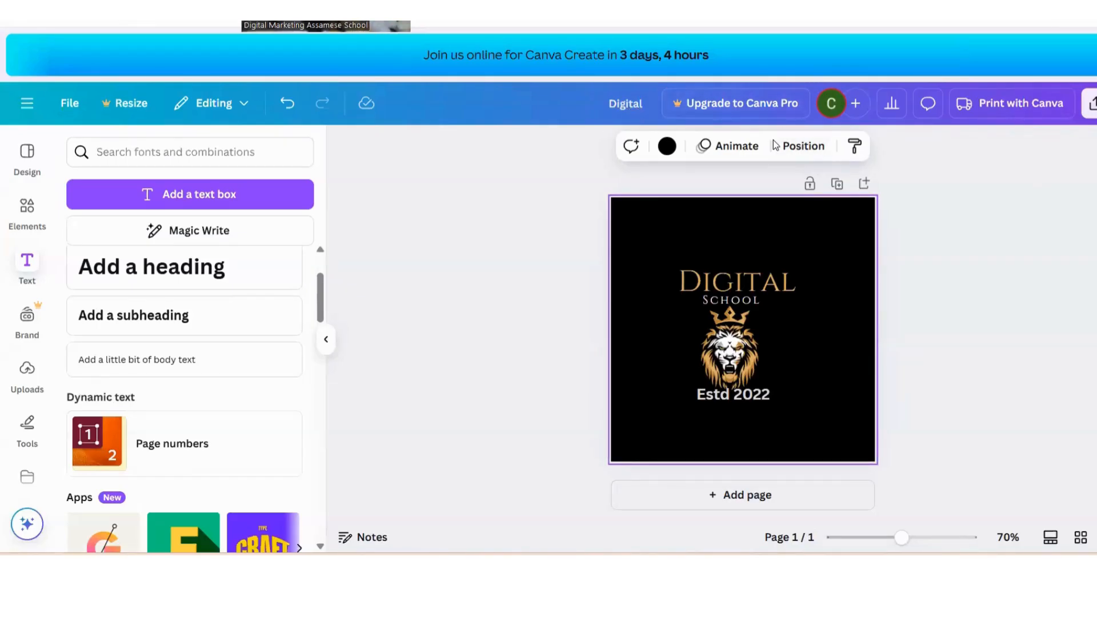
Try to change the export size in the PNG download settings
{"action": "left_click", "coordinate": [1090, 104]}
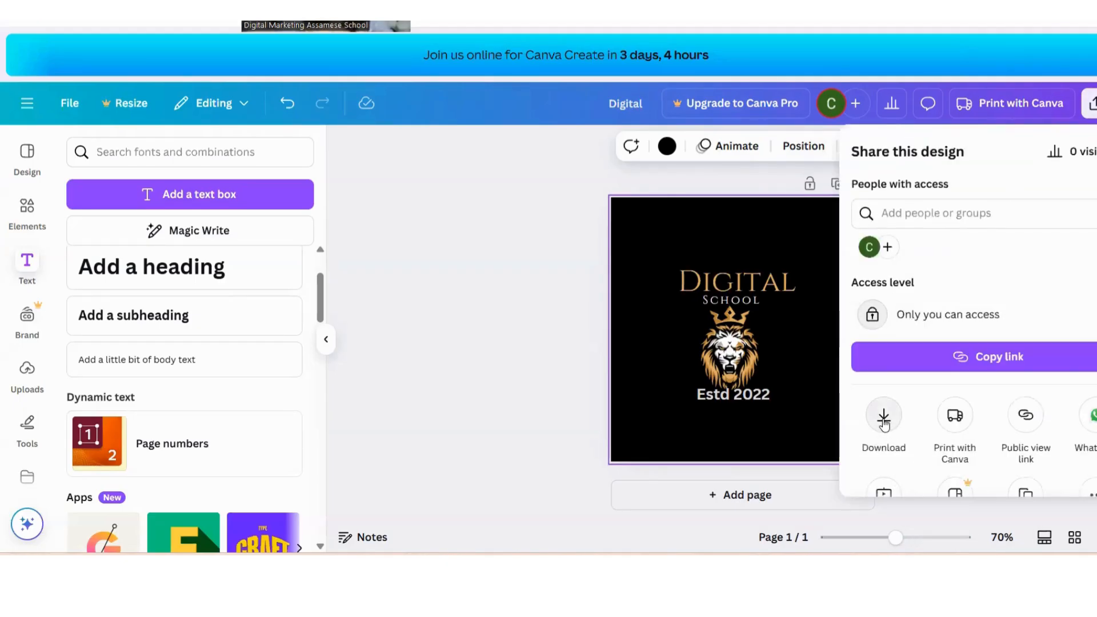
{"action": "left_click", "coordinate": [884, 422]}
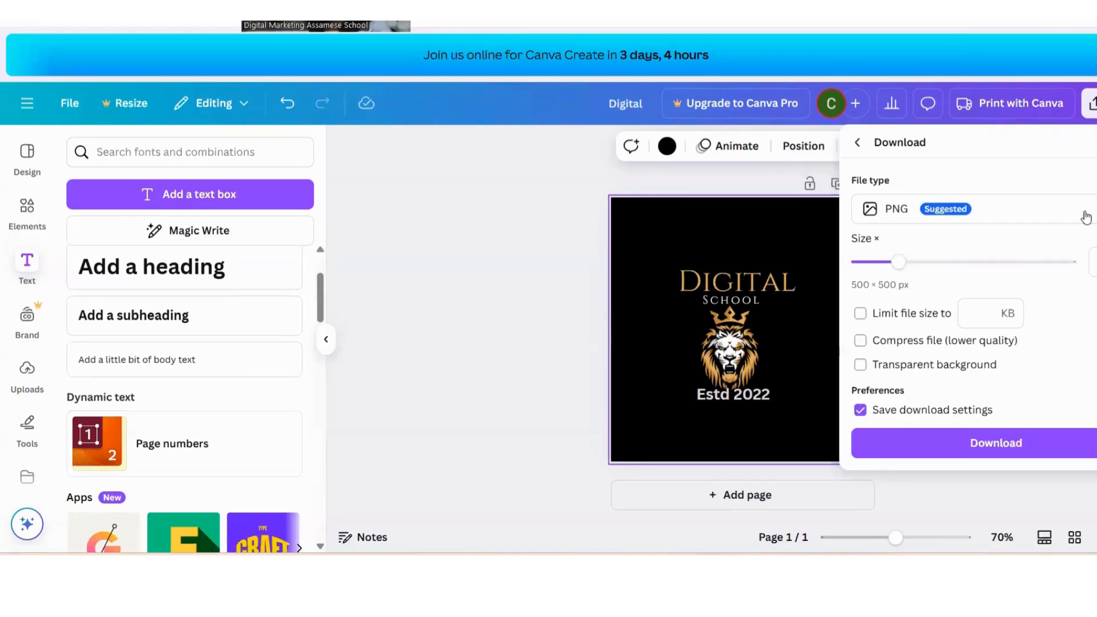
{"action": "left_click", "coordinate": [903, 210]}
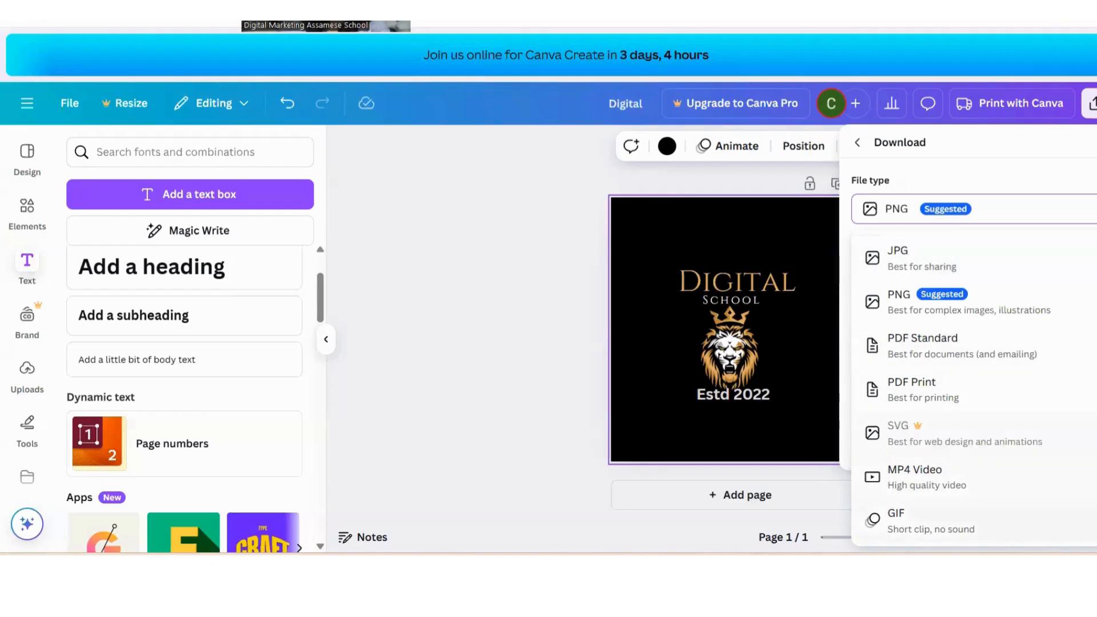
{"action": "left_click", "coordinate": [1001, 178]}
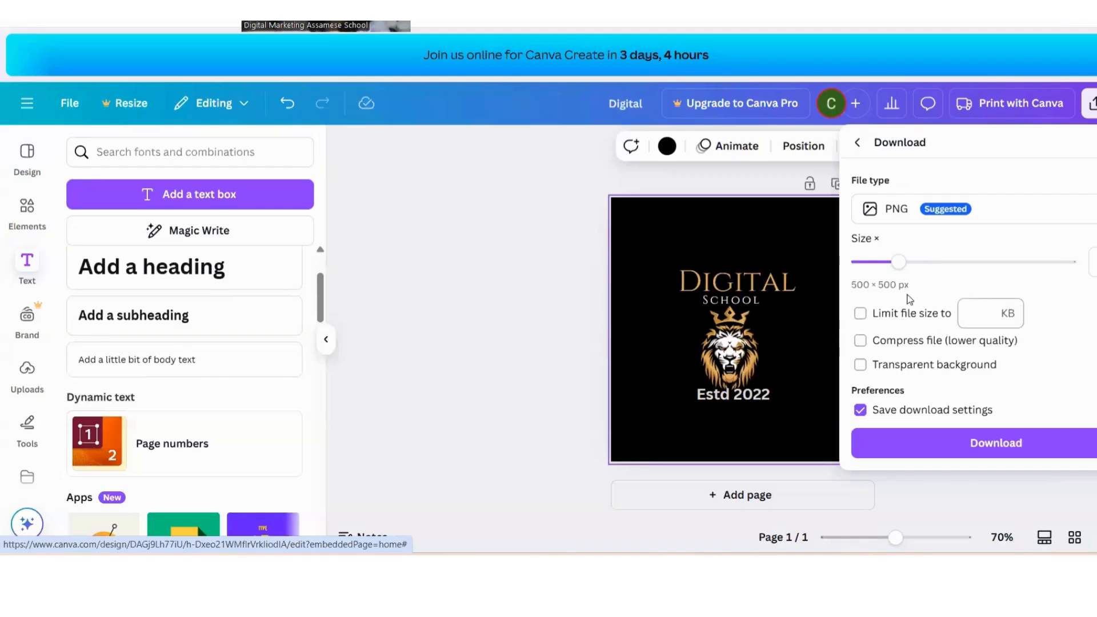
{"action": "left_click", "coordinate": [902, 265]}
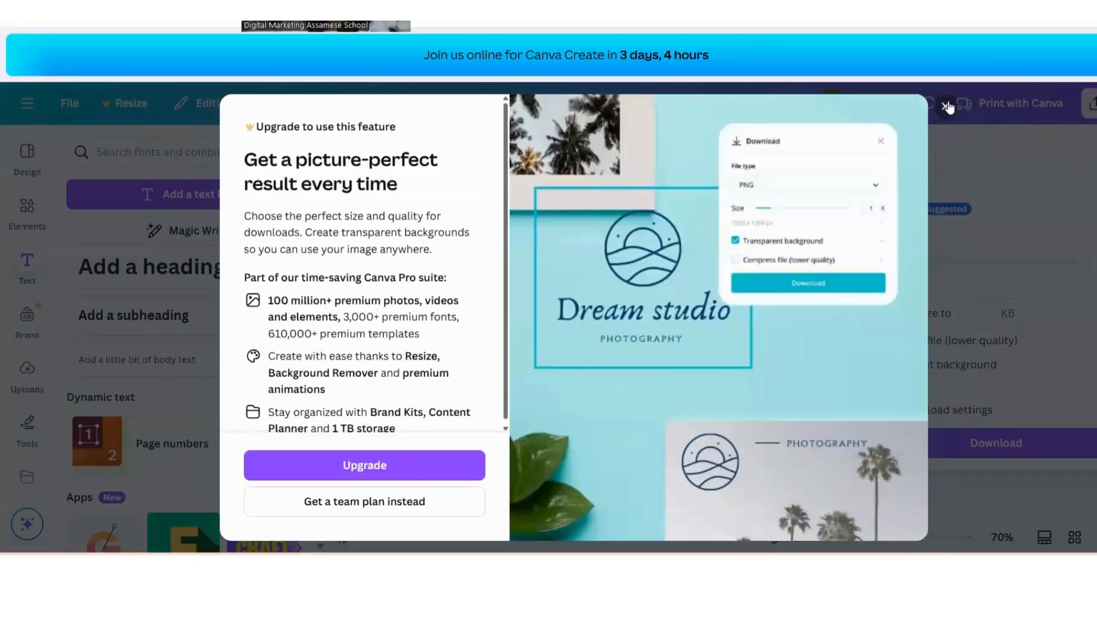
{"action": "left_click", "coordinate": [946, 106]}
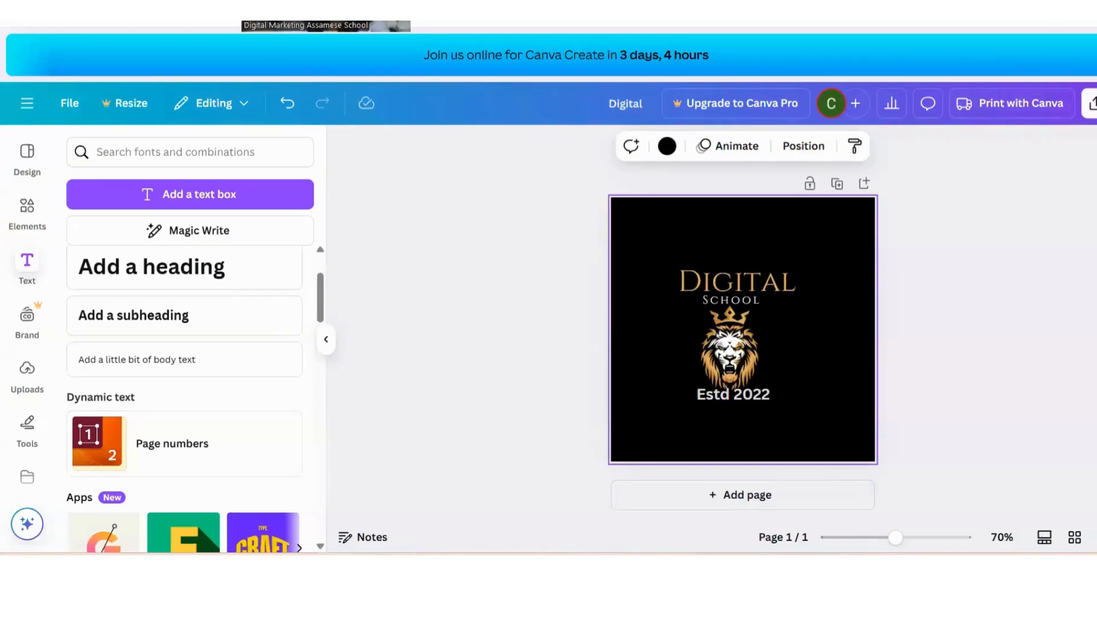
Download the design as a PNG file
{"action": "left_click", "coordinate": [1090, 103]}
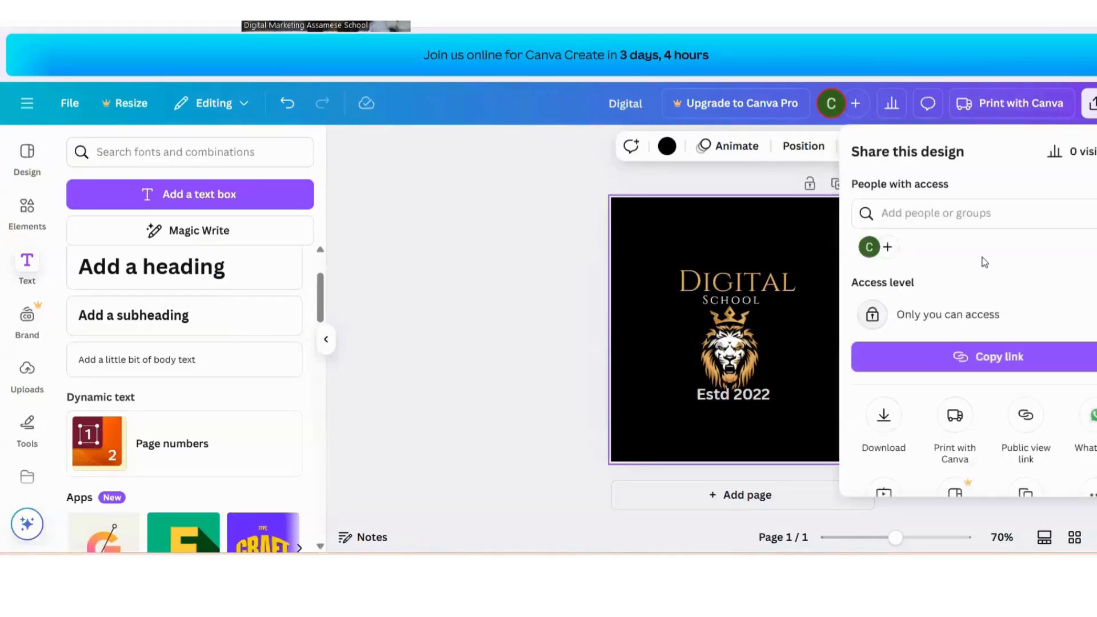
{"action": "left_click", "coordinate": [884, 417]}
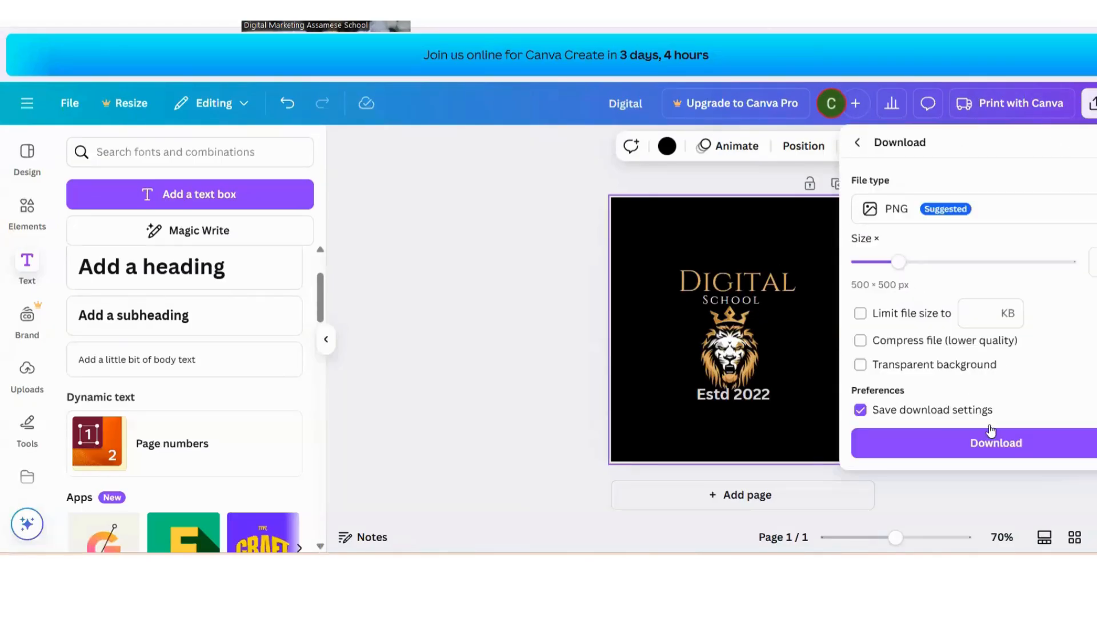
{"action": "left_click", "coordinate": [991, 441]}
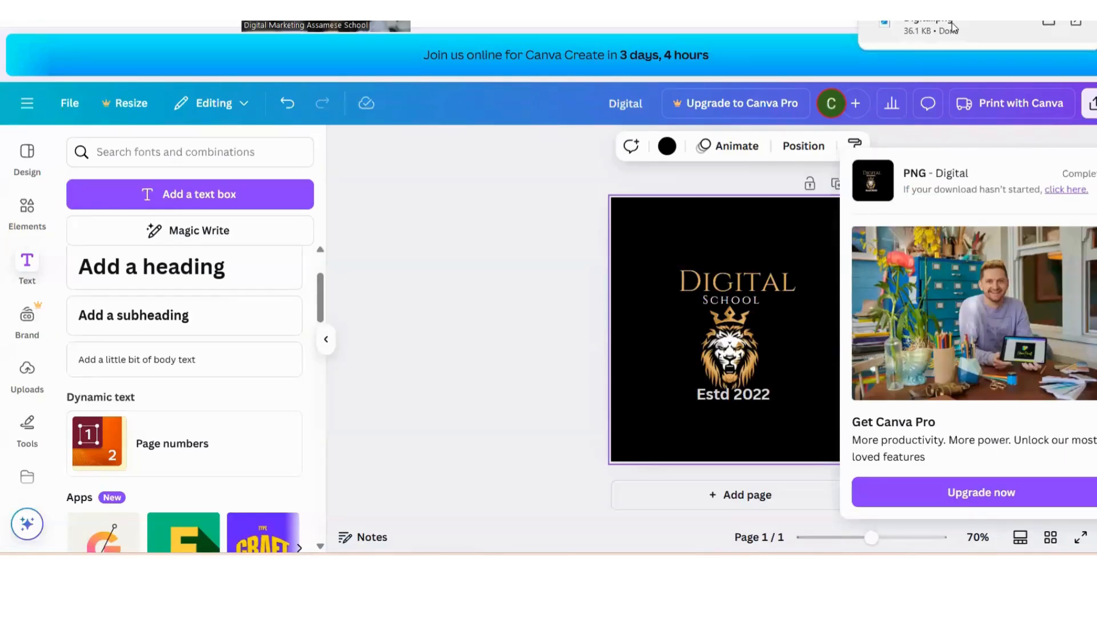
{"action": "left_click", "coordinate": [623, 186]}
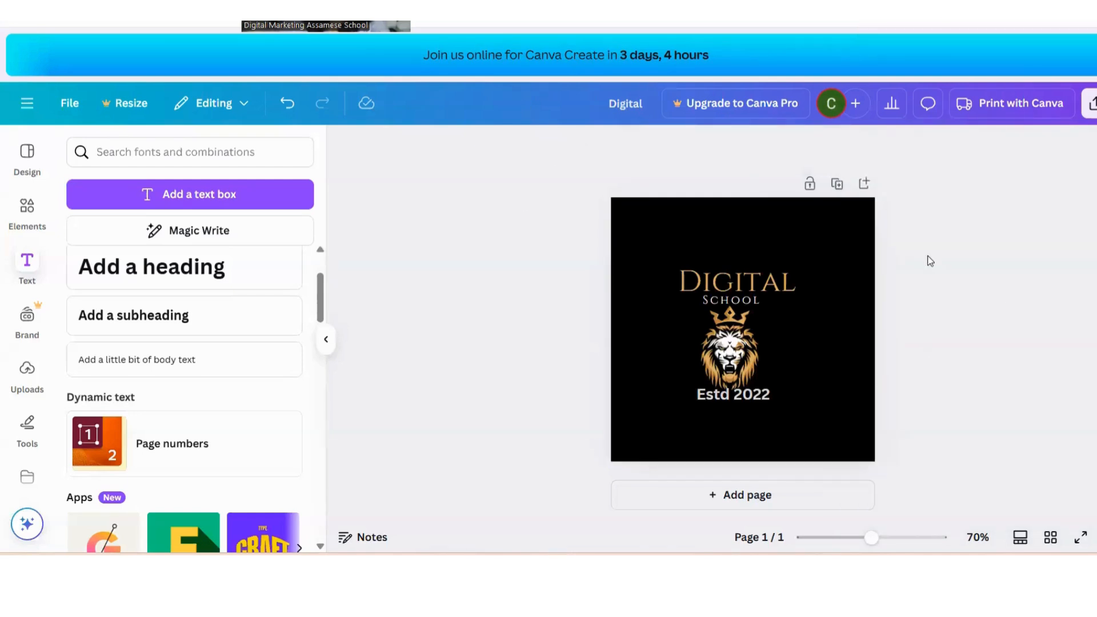